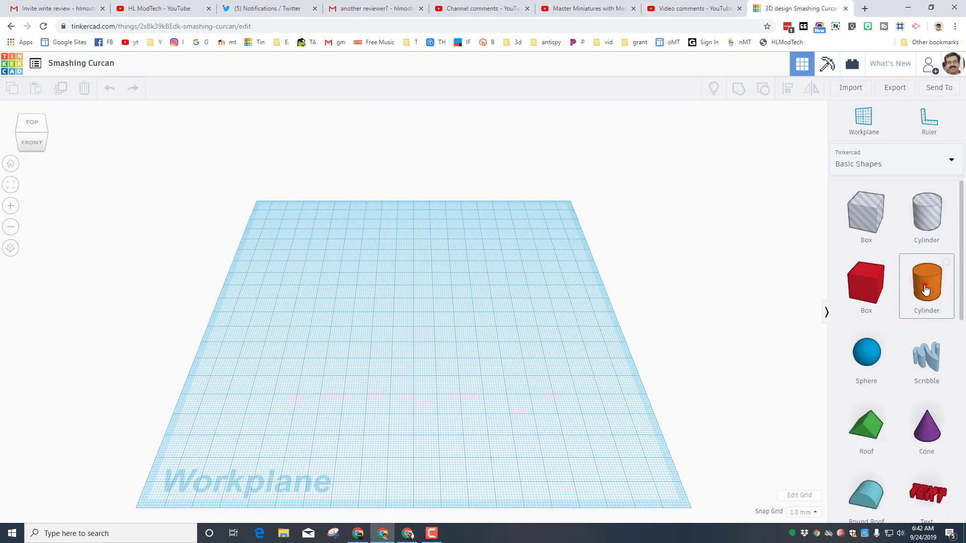
- Place a solid cylinder on the workplane, make it 30 mm tall and reduce it to 12 sides
drag(927, 283, 385, 316)
scroll(381, 291, up, 3)
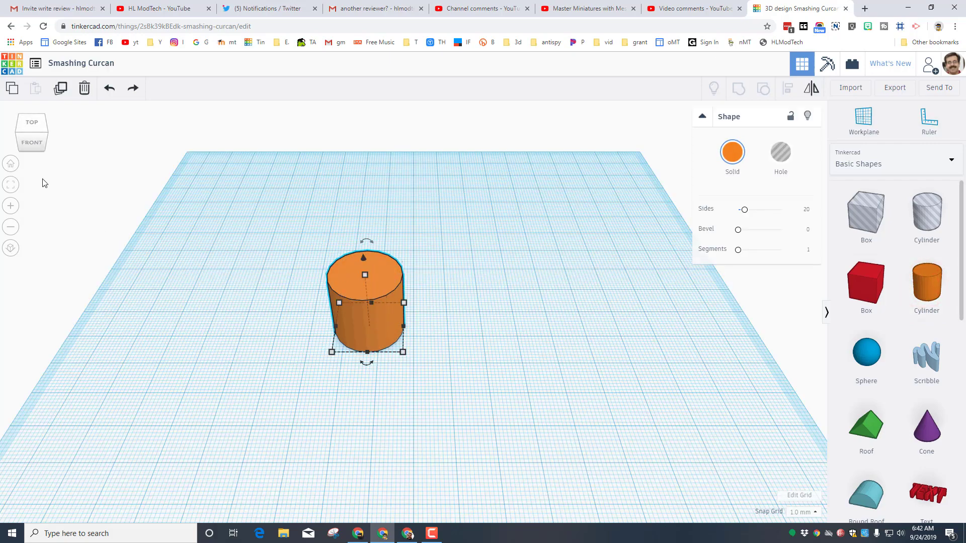
click(10, 185)
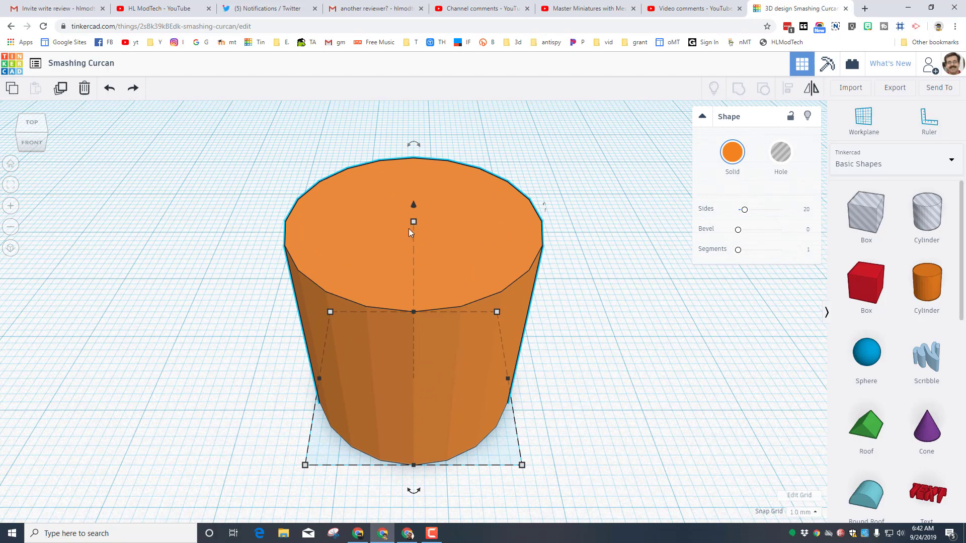
drag(413, 222, 414, 93)
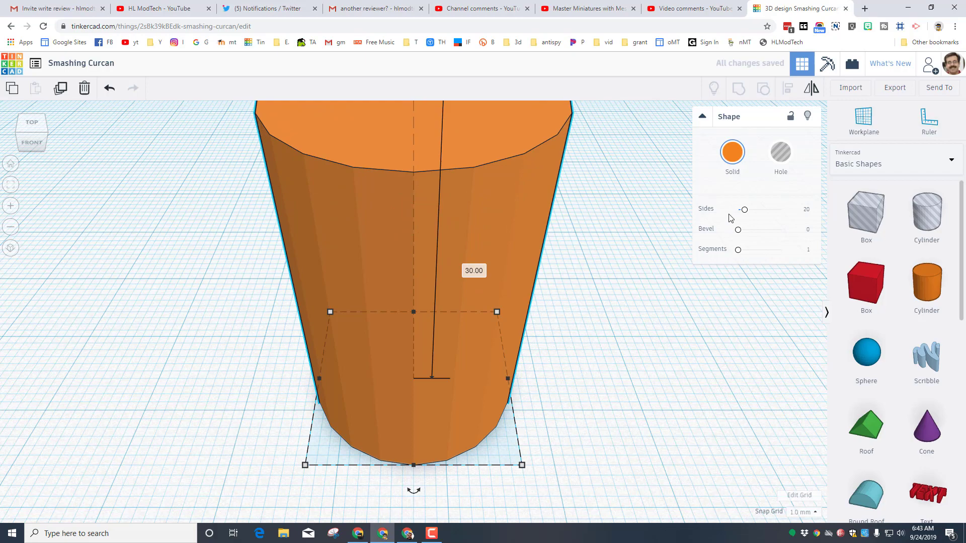
drag(745, 209, 707, 216)
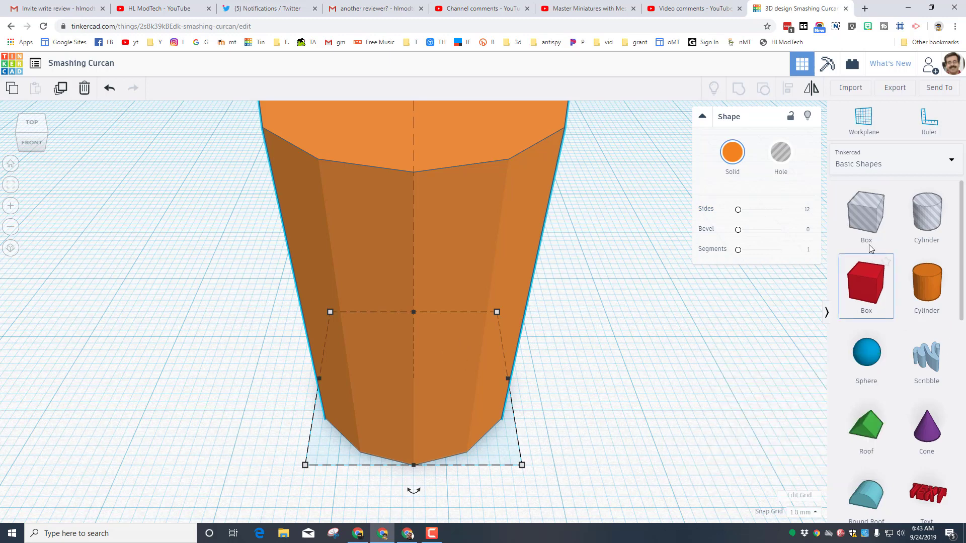
- Browse all the shape generators to page 13, where the Swept NACA shape is listed
click(859, 164)
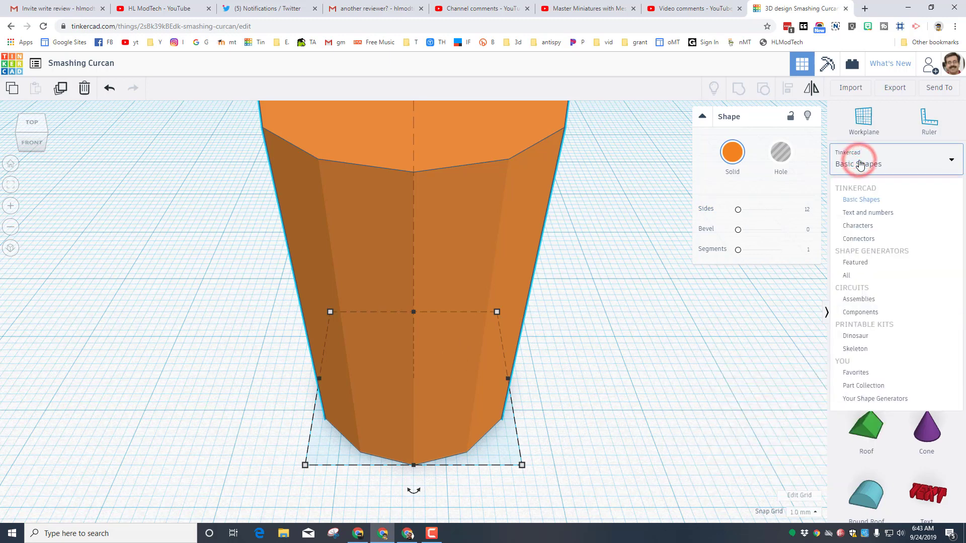
click(863, 277)
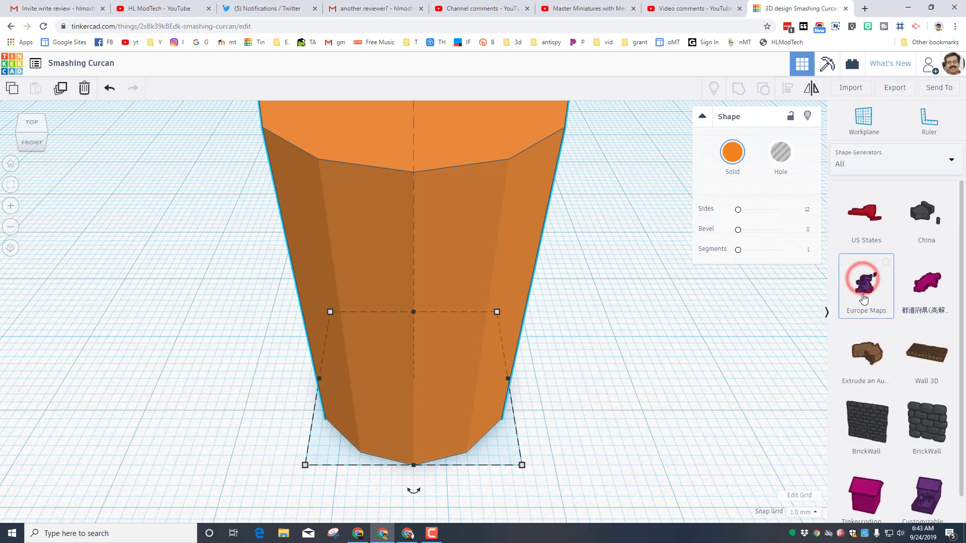
scroll(920, 484, down, 2)
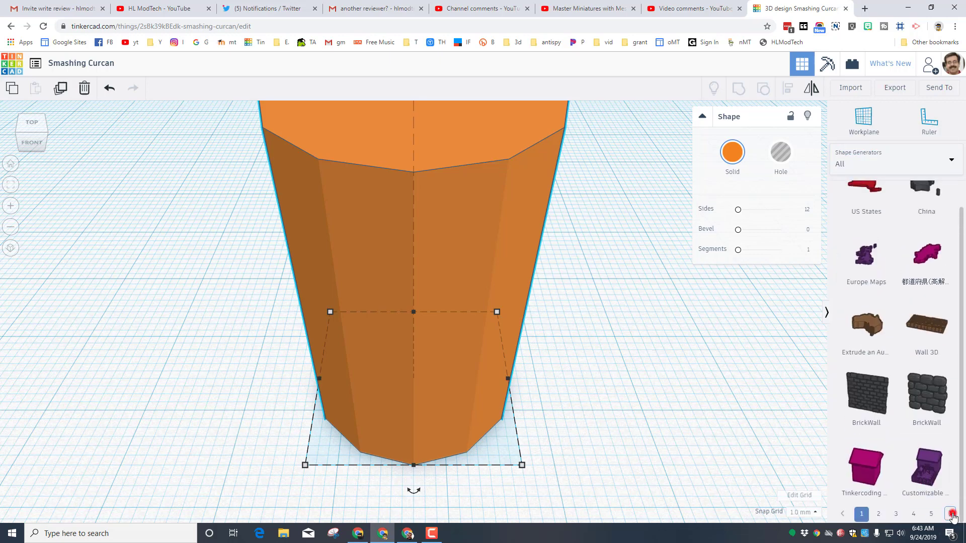
click(952, 514)
click(951, 514)
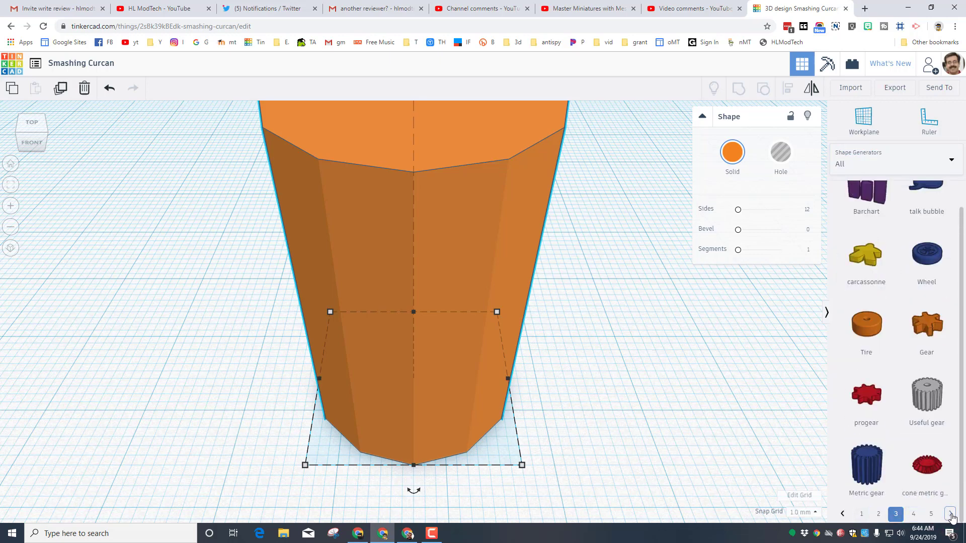
click(952, 513)
click(951, 513)
click(951, 514)
click(952, 513)
click(951, 513)
click(951, 513)
click(952, 513)
click(952, 514)
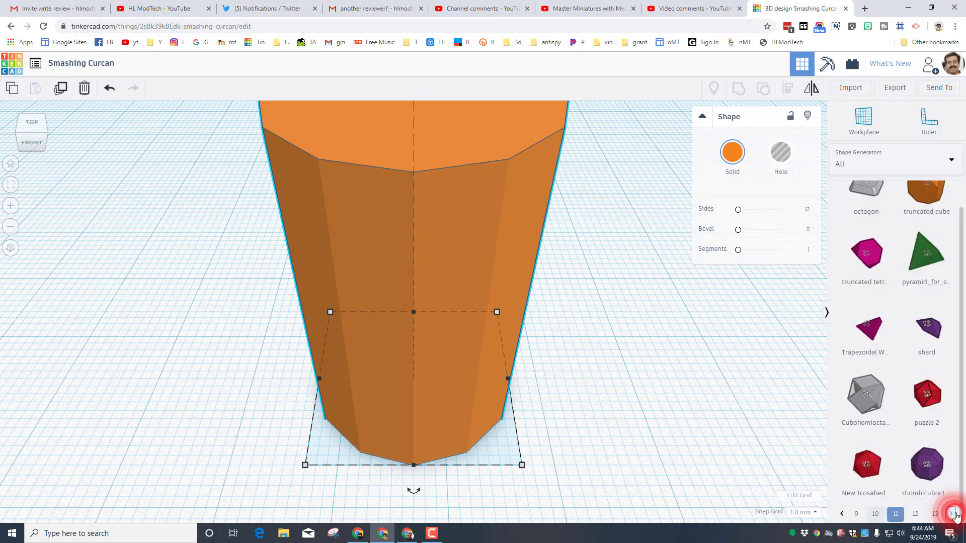
click(952, 514)
click(952, 513)
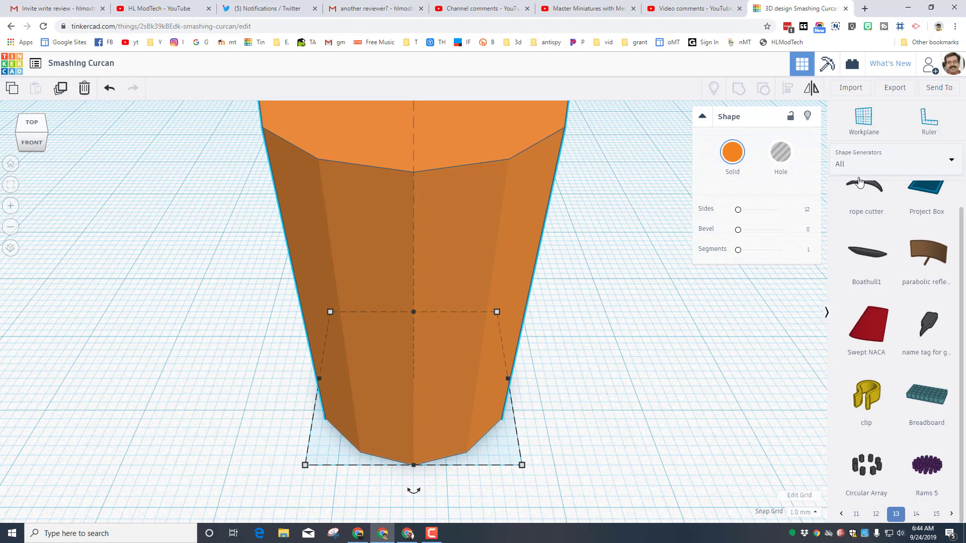
- Set the workplane on the cylinder's front face and place a Swept NACA fin on it
click(863, 120)
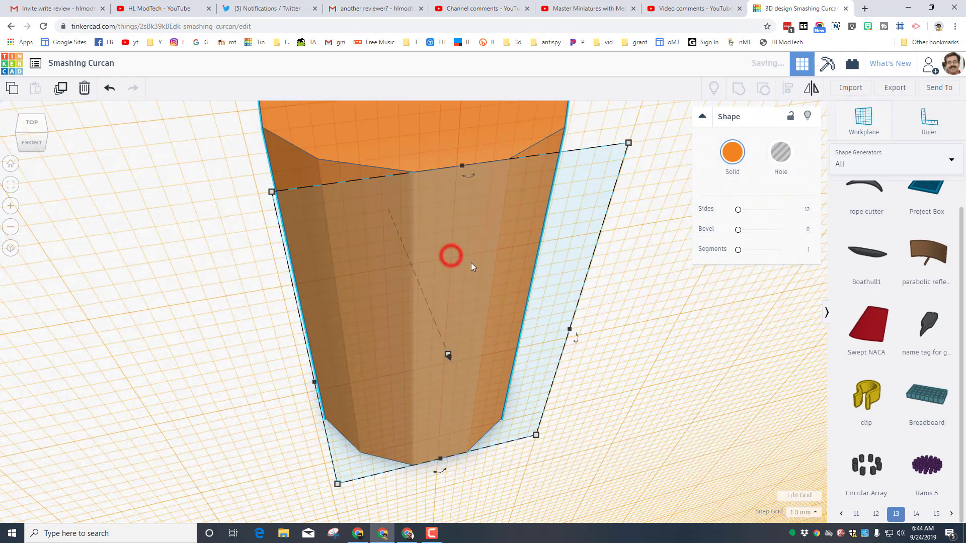
click(450, 256)
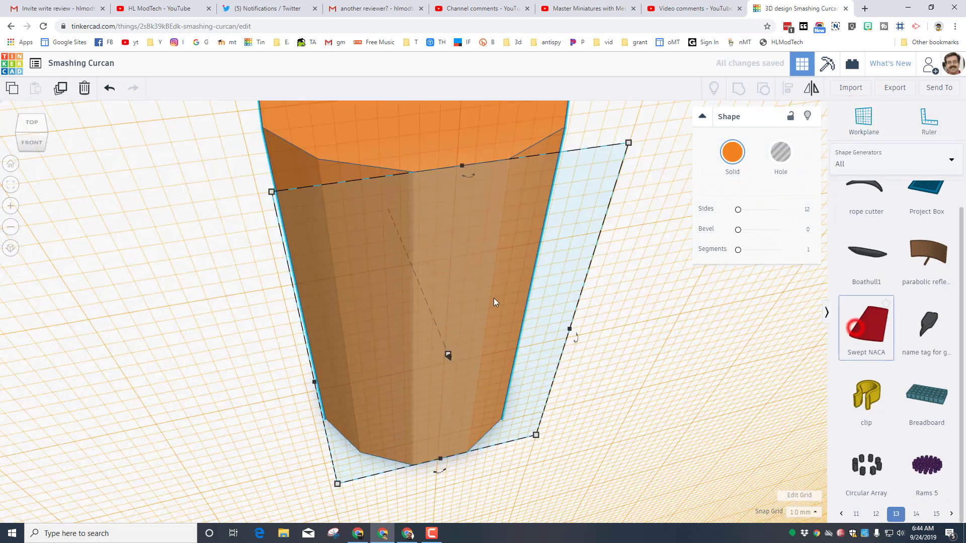
drag(494, 300, 403, 290)
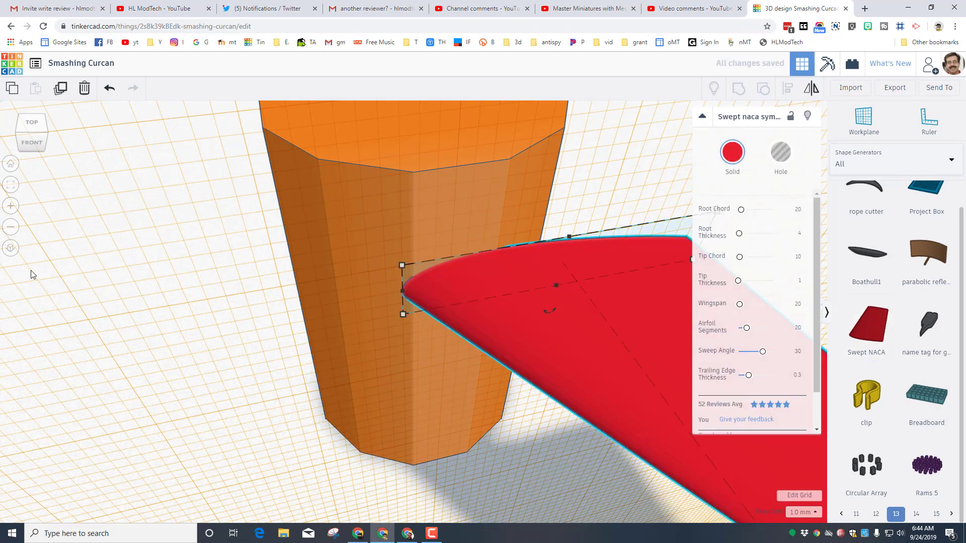
- Rotate the Swept NACA fin so it stands upright along the cylinder's side
click(10, 186)
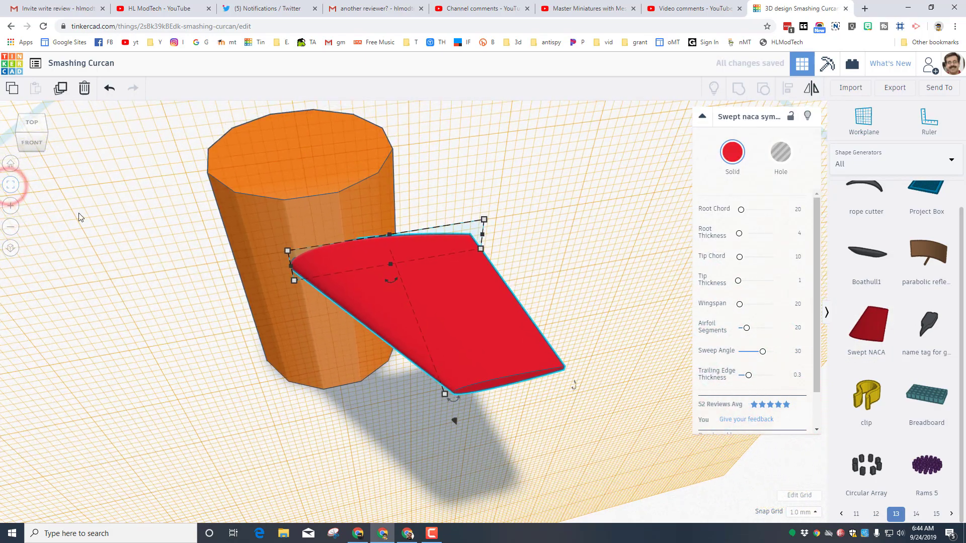
click(45, 134)
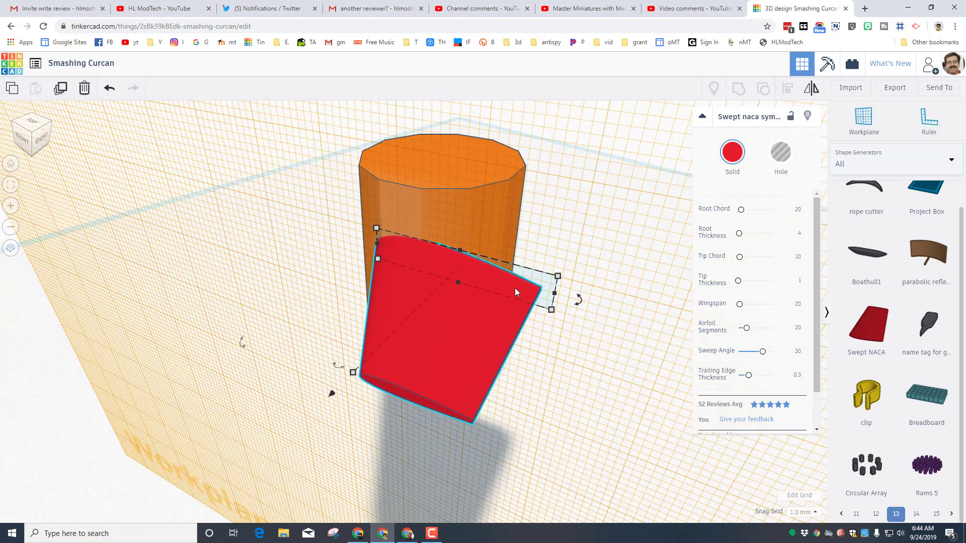
drag(578, 303, 461, 312)
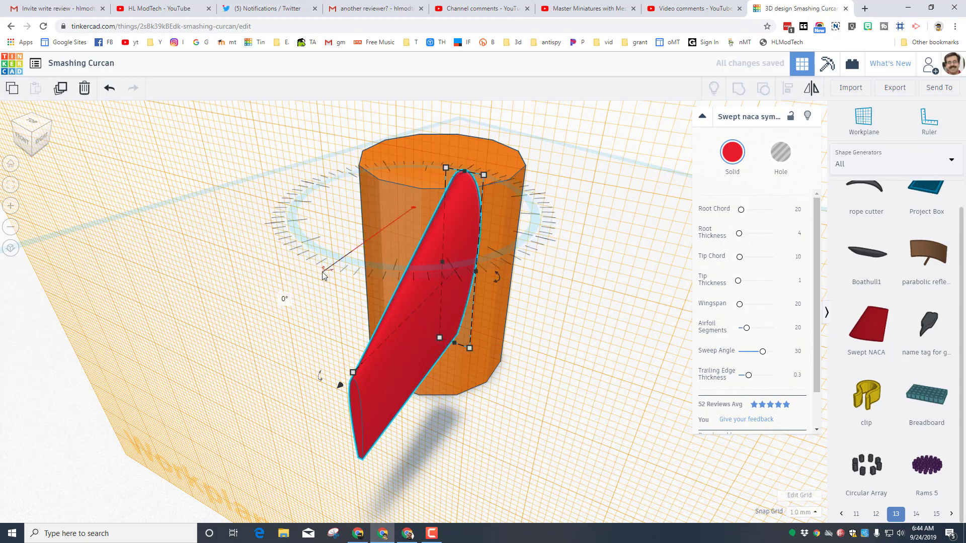
- Align the fin with the cylinder, centred across its width and flush with its lower edge
click(11, 164)
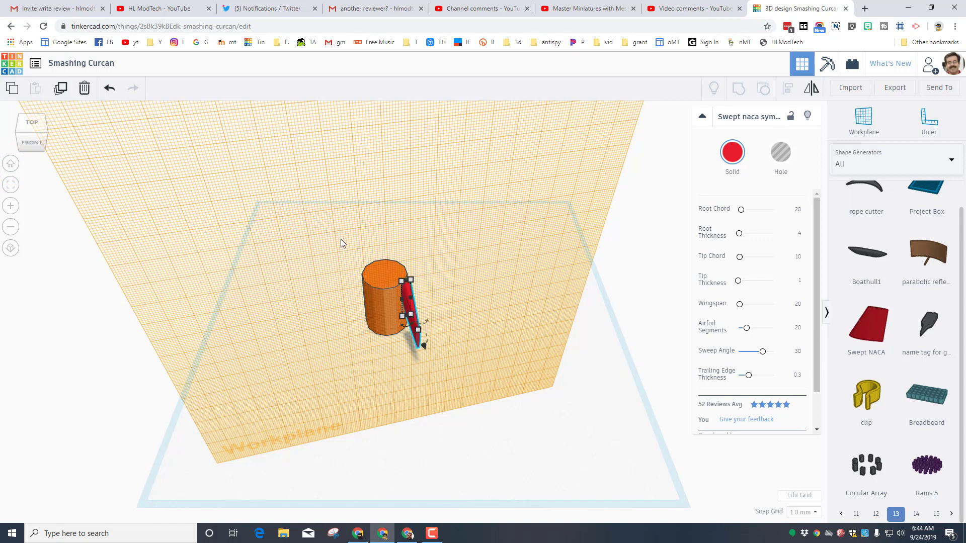
drag(335, 237, 463, 378)
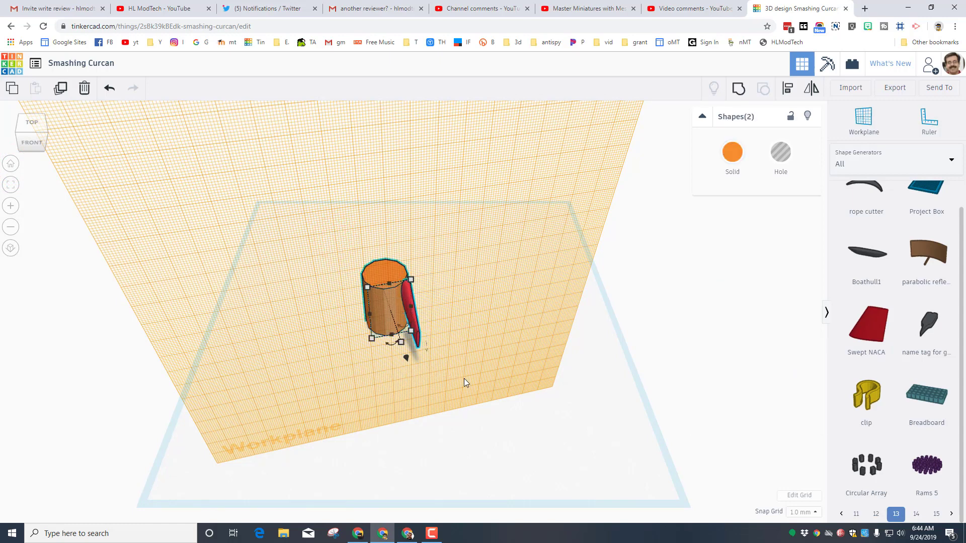
click(786, 89)
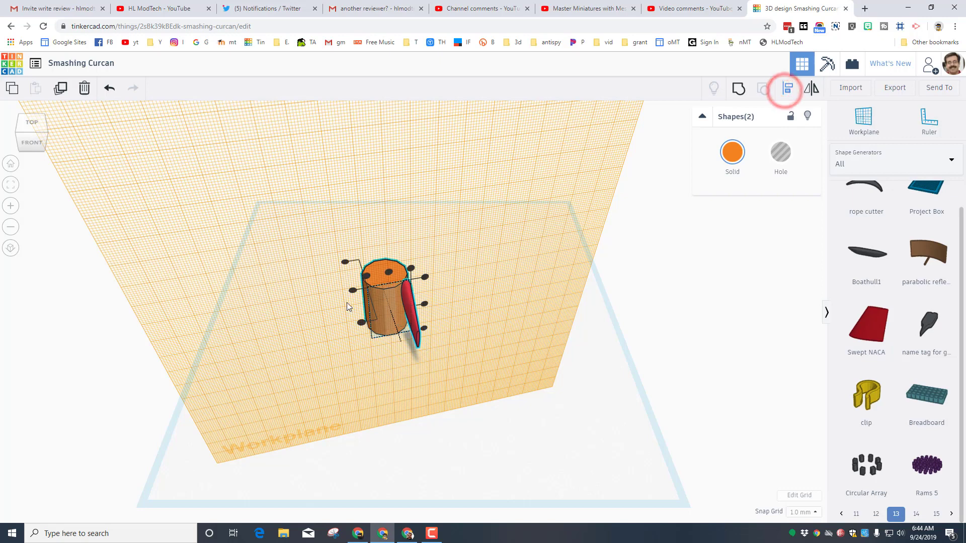
click(390, 275)
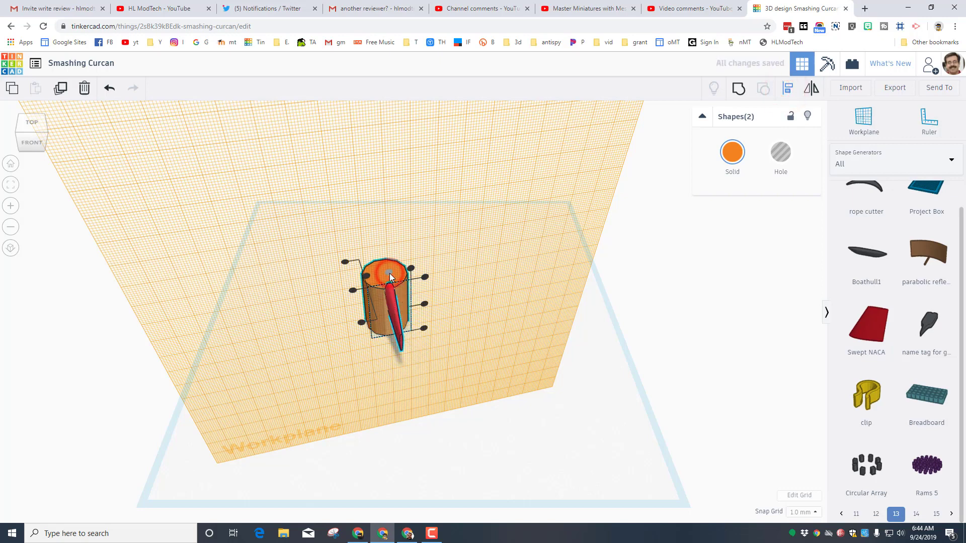
click(424, 330)
- Deselect the aligned shapes and return the workplane to the base grid
right_drag(467, 366, 390, 355)
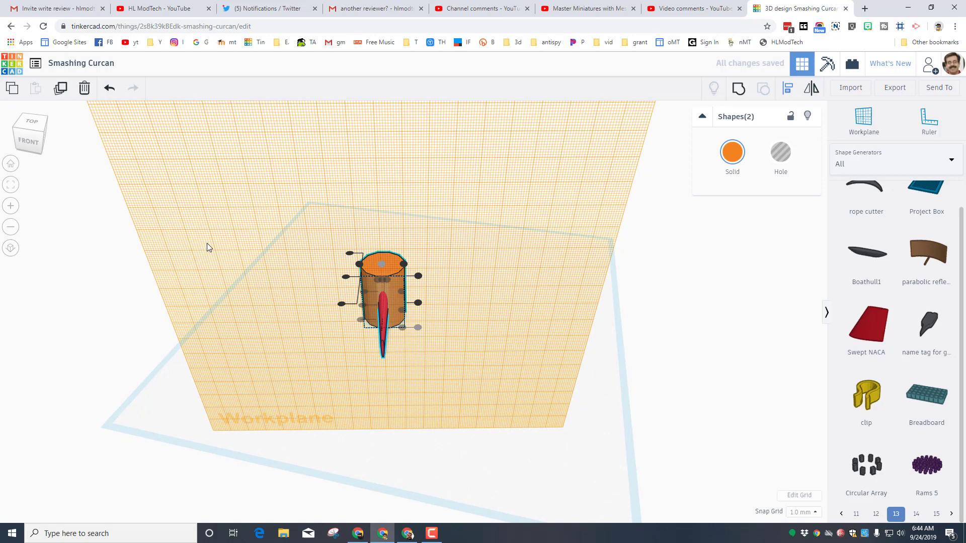
click(298, 343)
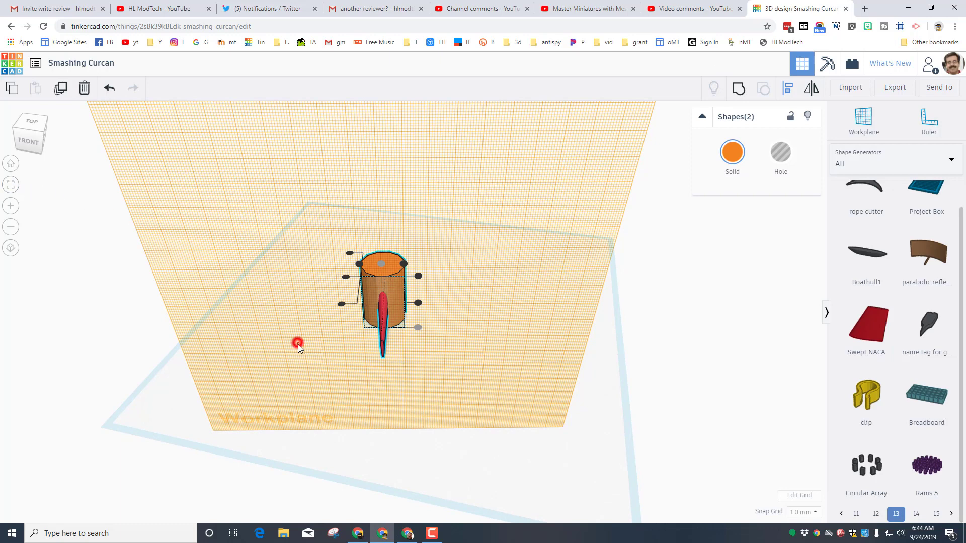
click(865, 112)
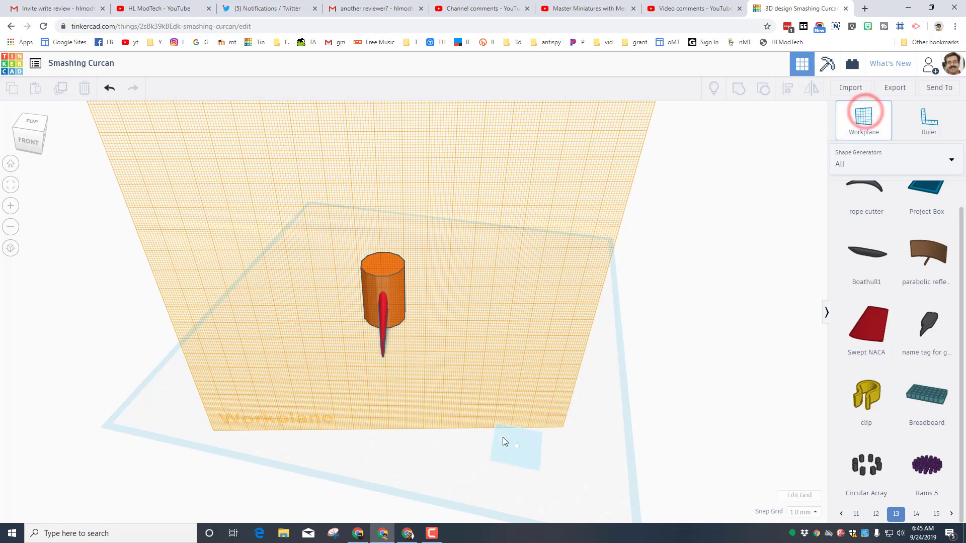
click(503, 435)
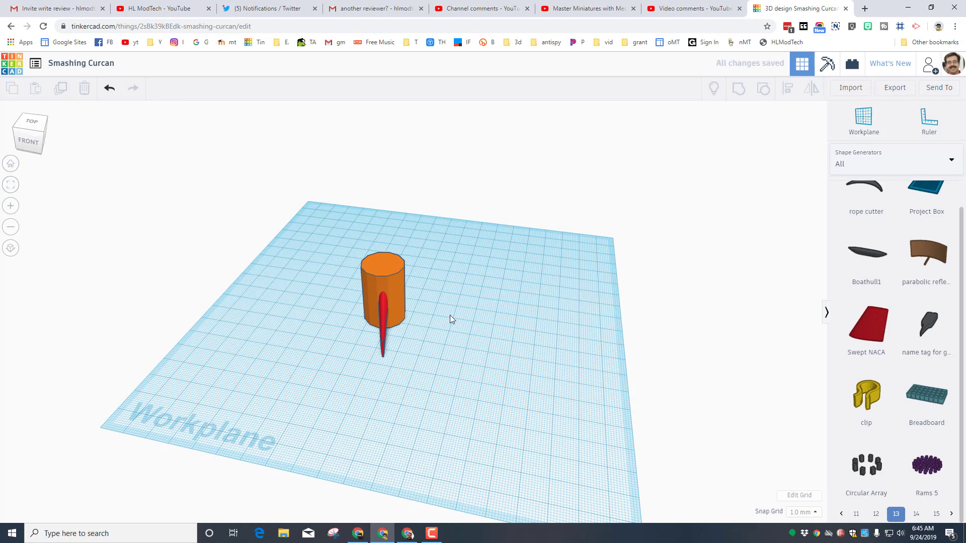
- Set the workplane on the cylinder face opposite the first fin and place a second Swept NACA fin there
click(393, 286)
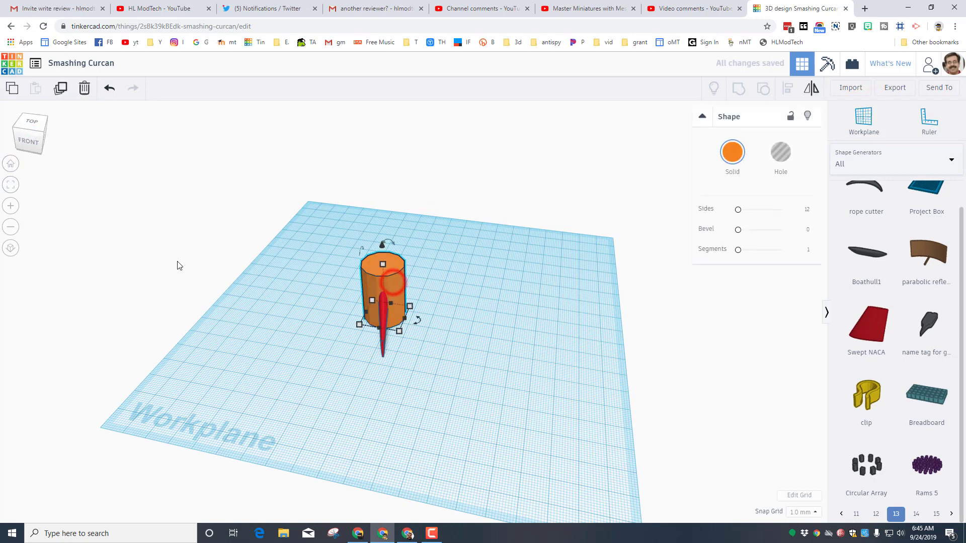
click(11, 186)
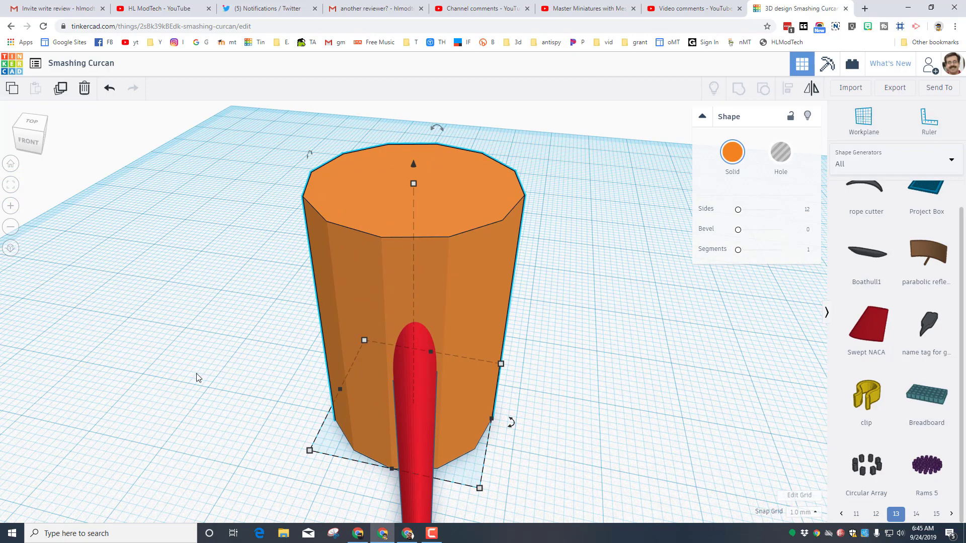
click(24, 114)
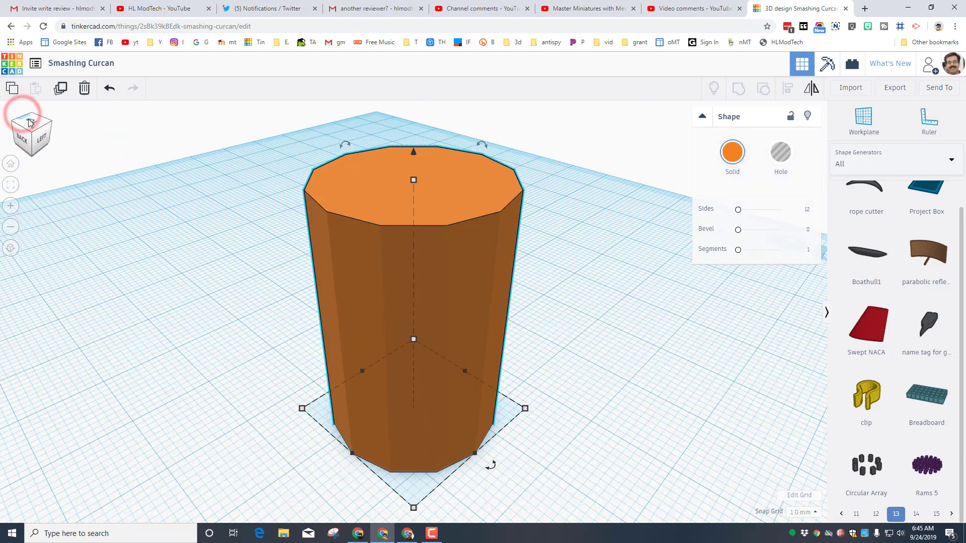
mouse_move(398, 228)
right_down()
mouse_move(438, 274)
mouse_move(488, 296)
mouse_move(412, 252)
mouse_move(416, 234)
right_up()
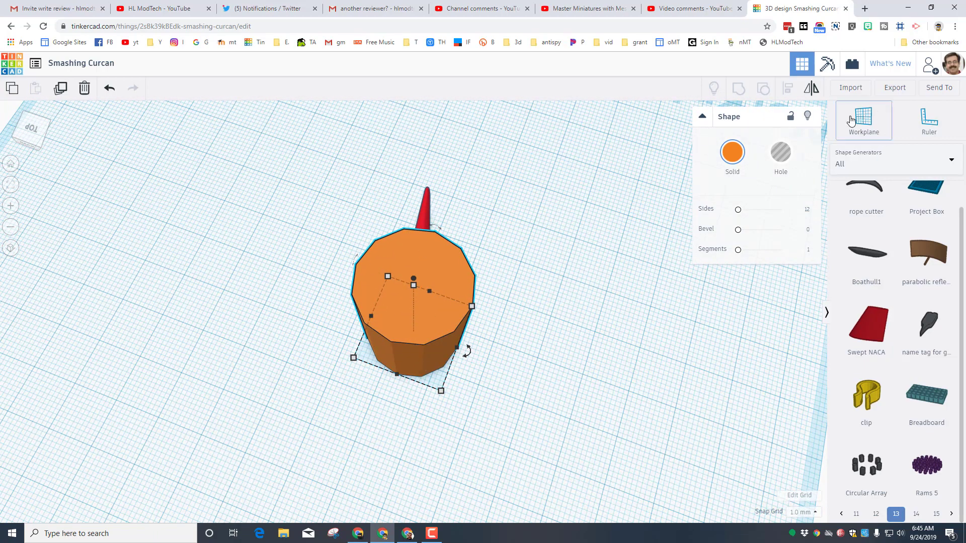
click(409, 361)
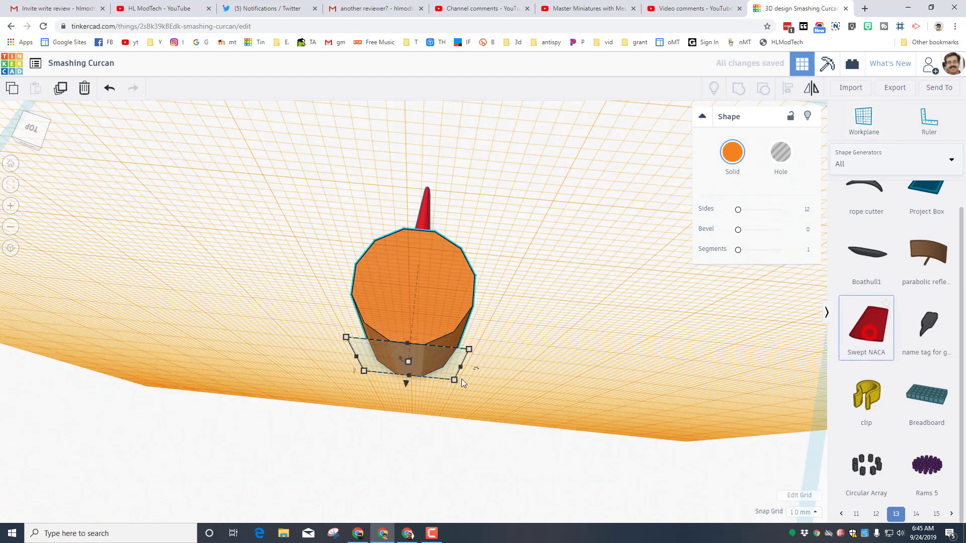
click(330, 346)
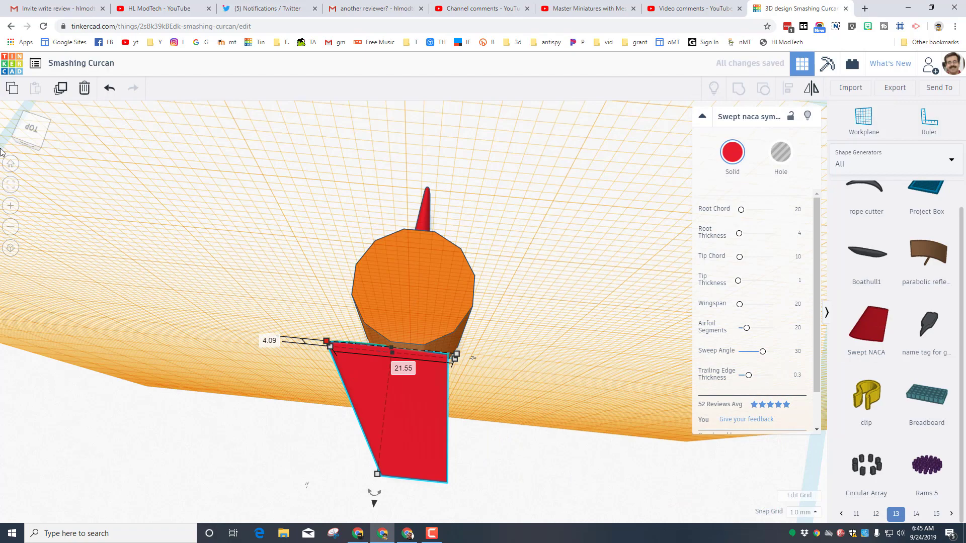
- Rotate the second fin 90° so it stands upright along the cylinder
click(12, 188)
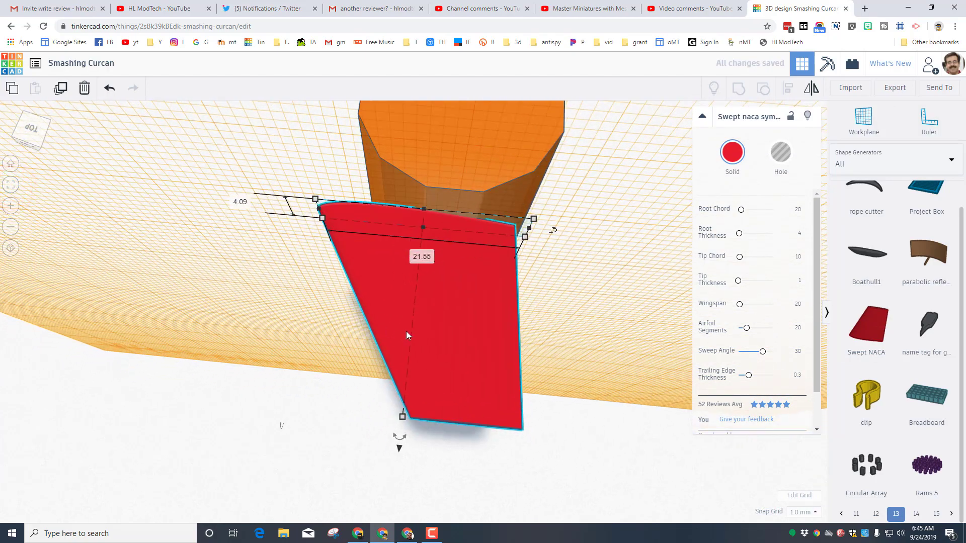
click(40, 146)
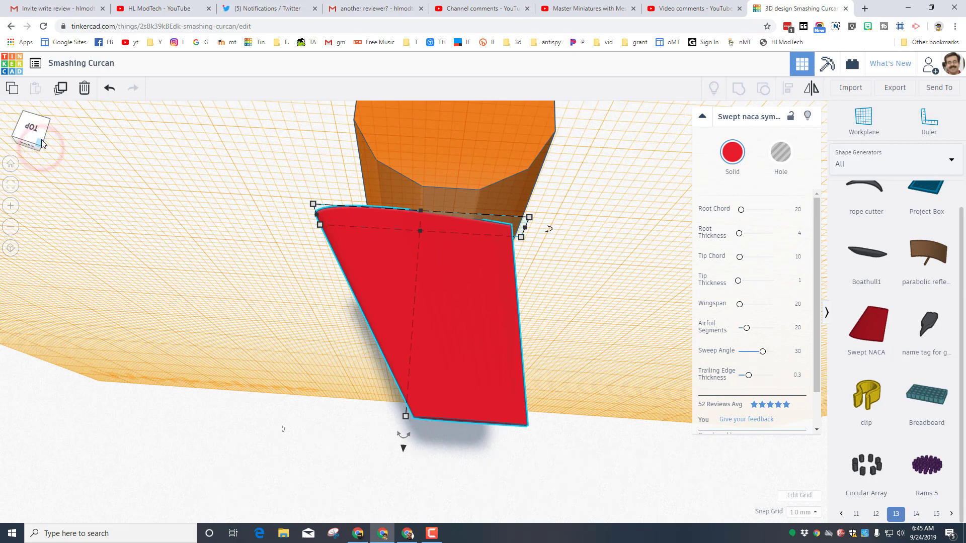
click(38, 144)
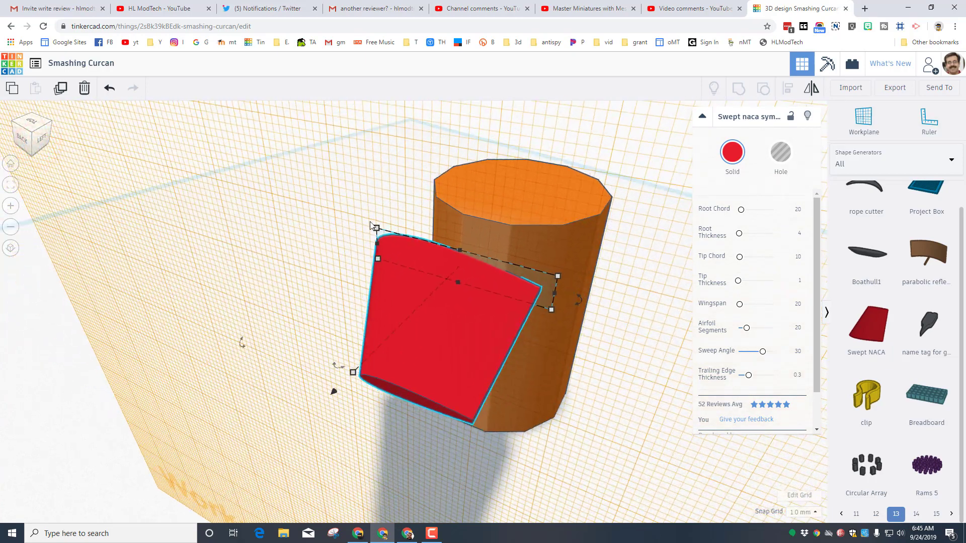
drag(576, 301, 169, 271)
click(345, 270)
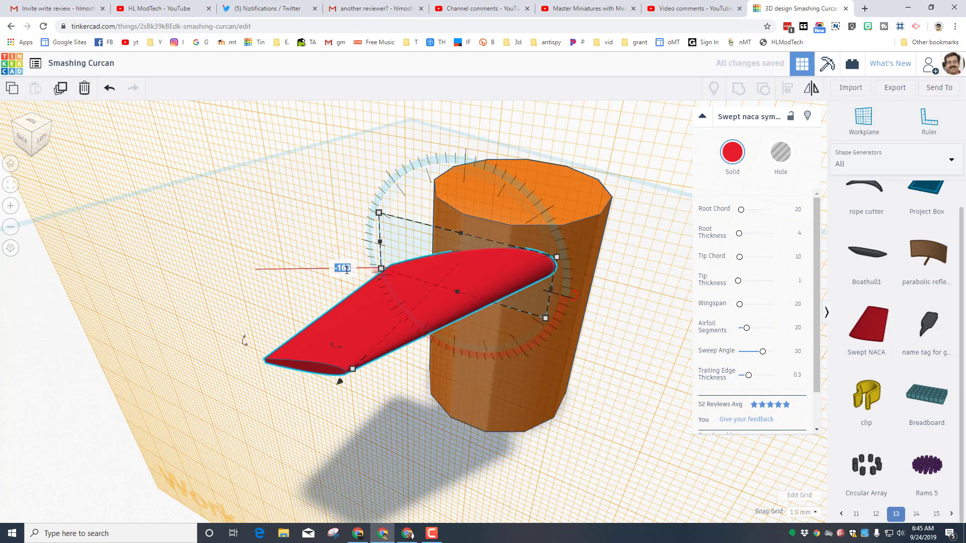
text(90)
key(Return)
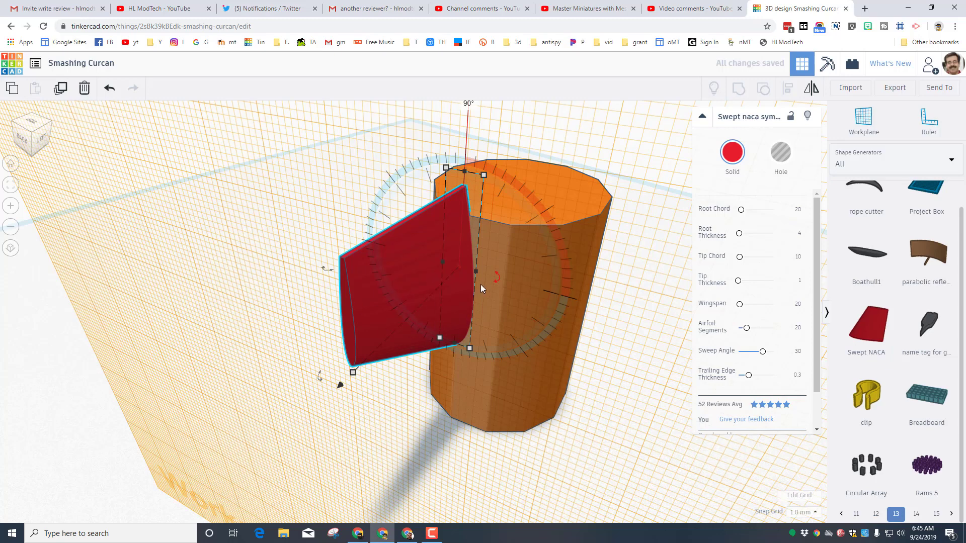
- Rotate the second fin 180° so its swept tip points down toward the cylinder's base
drag(496, 278, 226, 420)
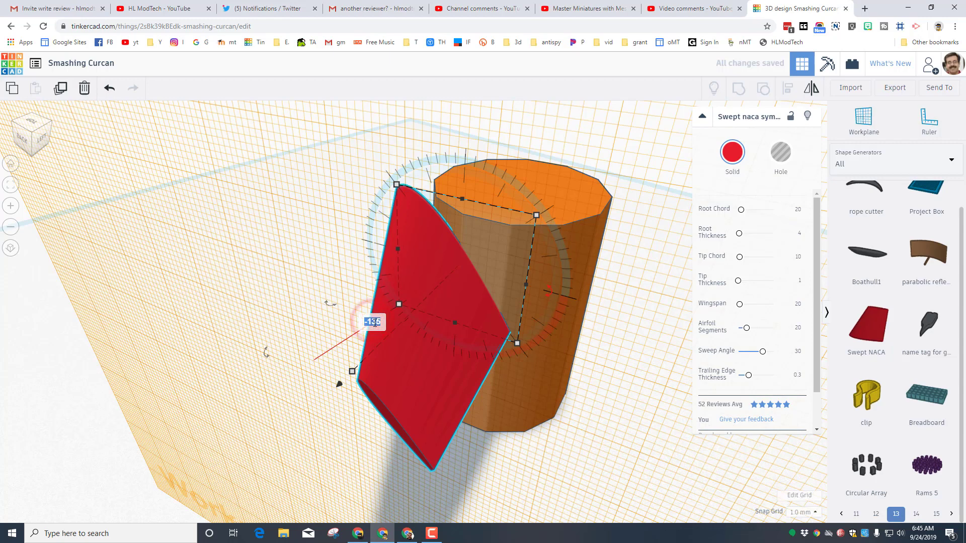
key(Return)
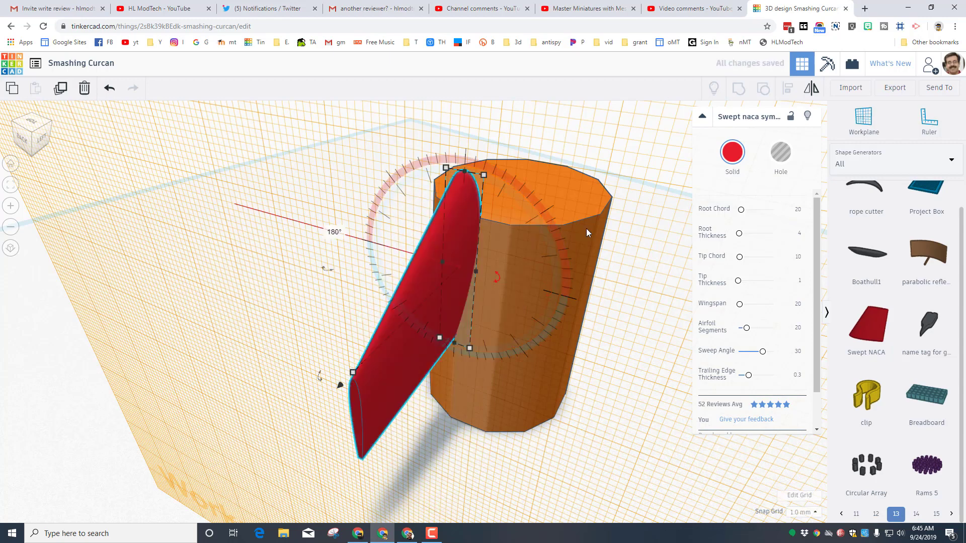
- Align both fins and the cylinder, centred across the width and flush with the lower edge
click(13, 165)
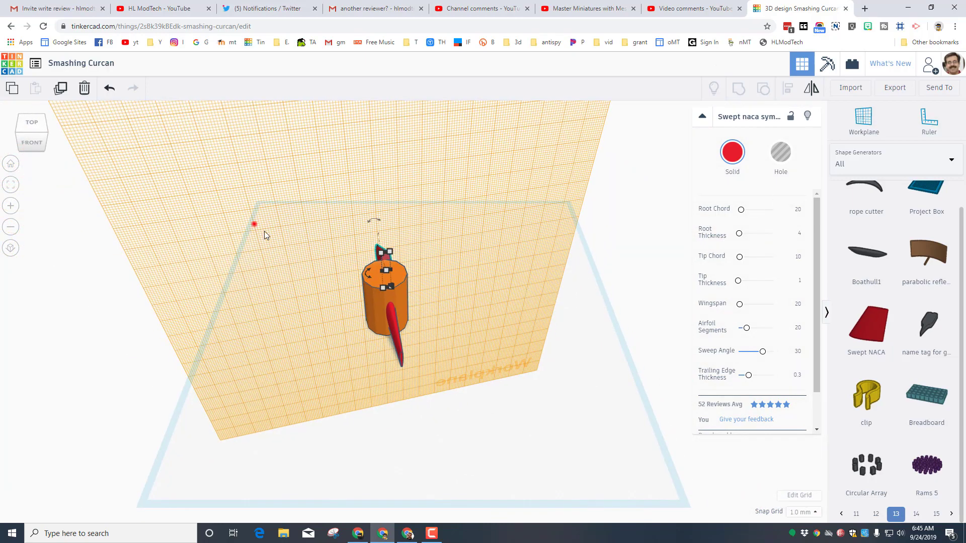
drag(265, 235, 505, 434)
click(786, 89)
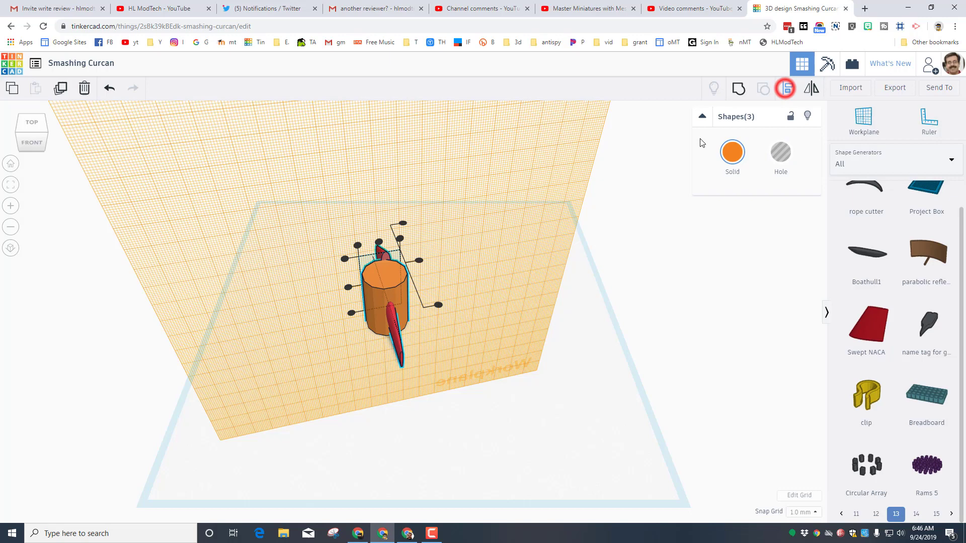
click(379, 243)
click(352, 313)
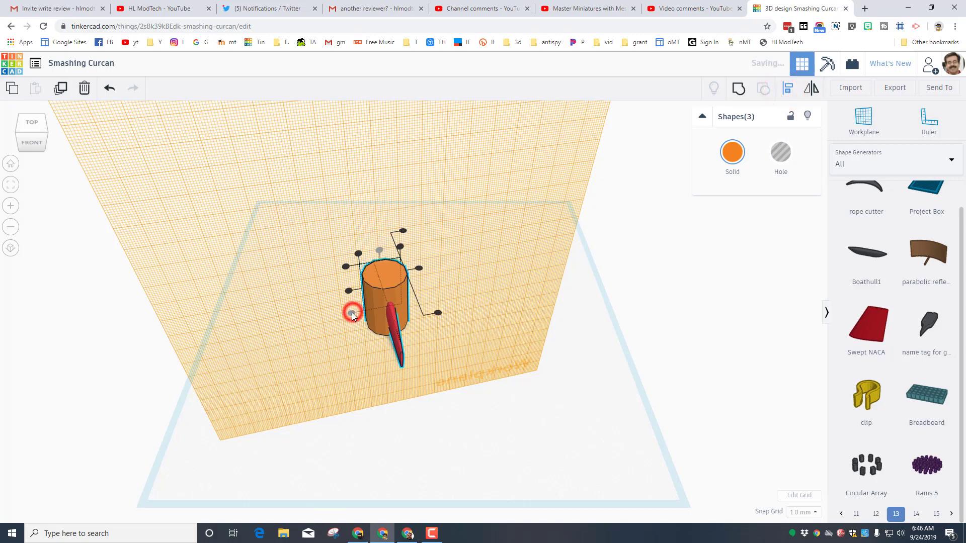
- Deselect the cylinder and fins and return the workplane to the base grid
click(22, 416)
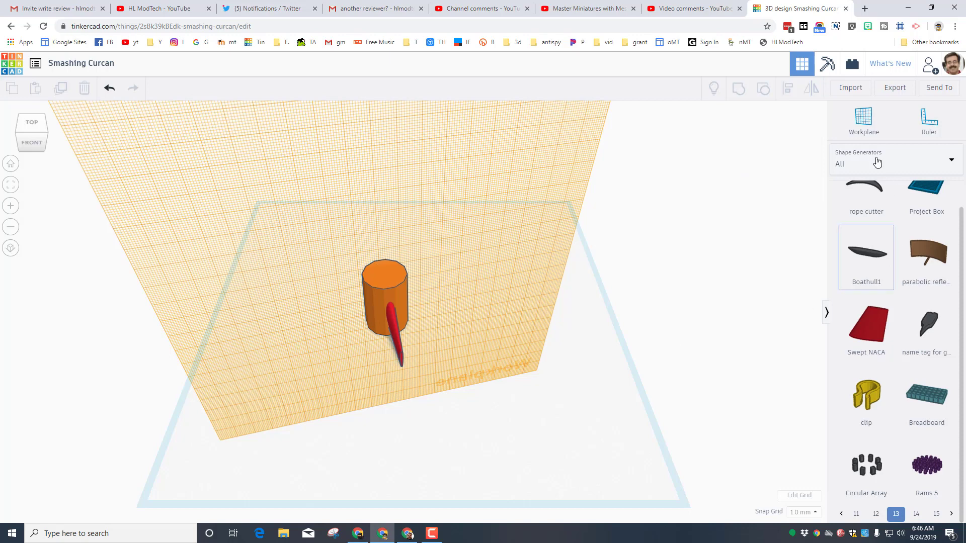
click(862, 118)
click(608, 361)
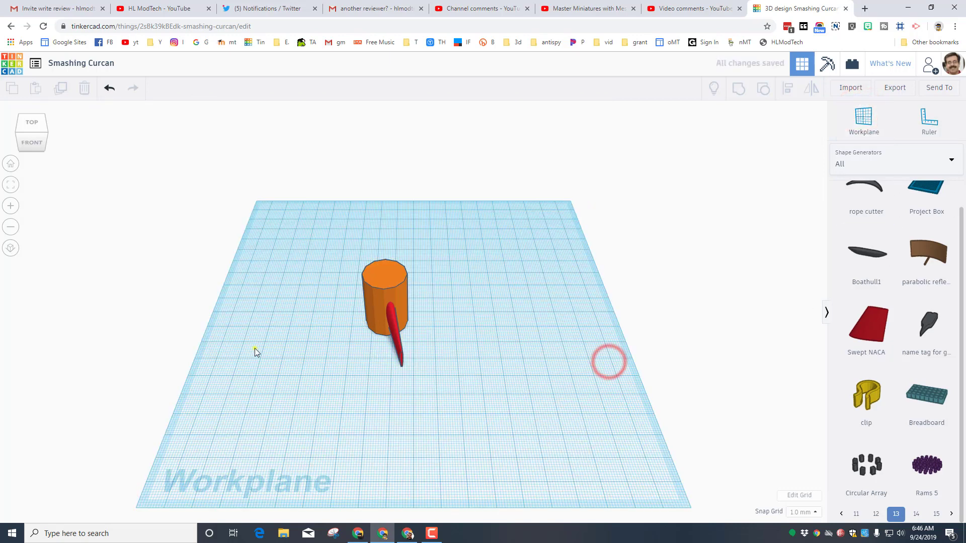
- Duplicate both fins together and rotate the copies a quarter turn so four fins are evenly spaced around the cylinder
right_drag(254, 351, 407, 357)
click(436, 323)
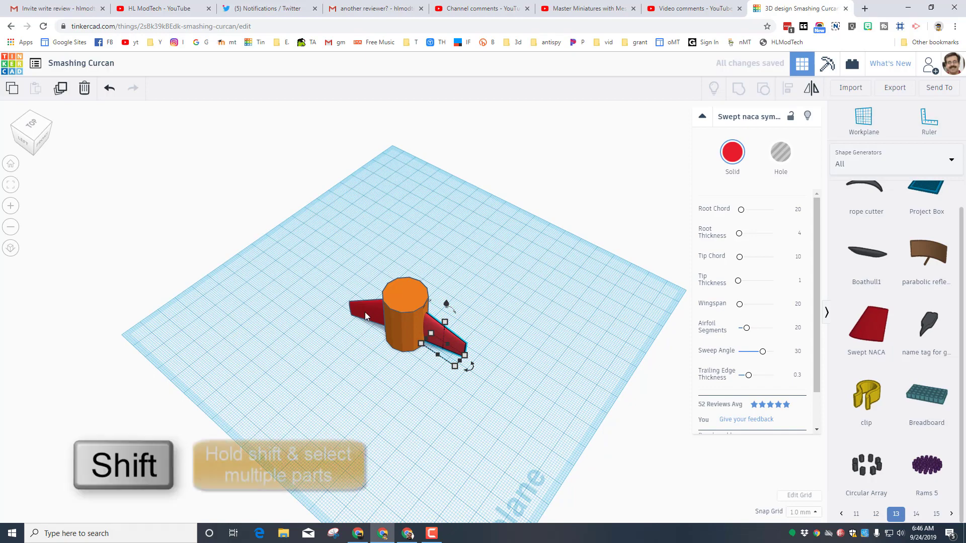
shift+click(359, 330)
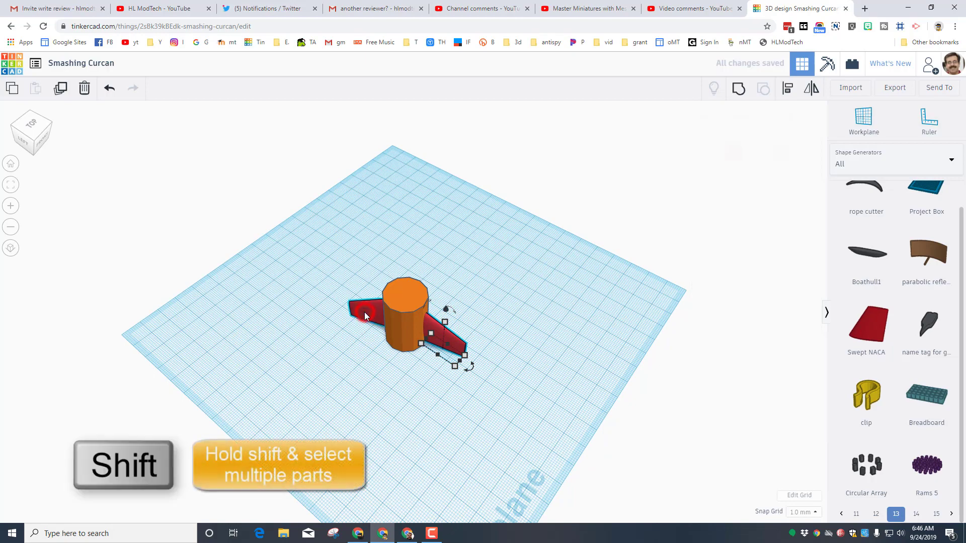
click(59, 89)
drag(464, 373, 330, 504)
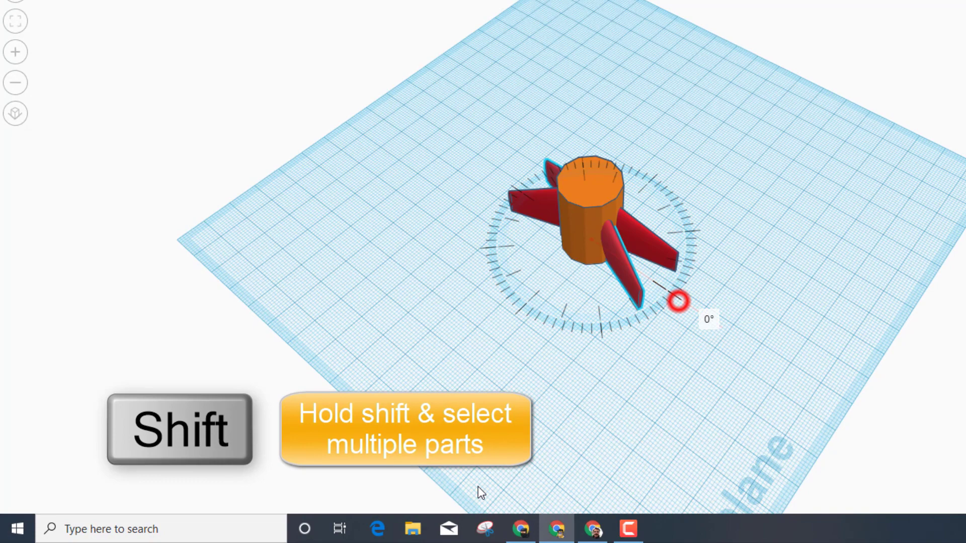
drag(478, 487, 449, 334)
right_drag(800, 375, 760, 384)
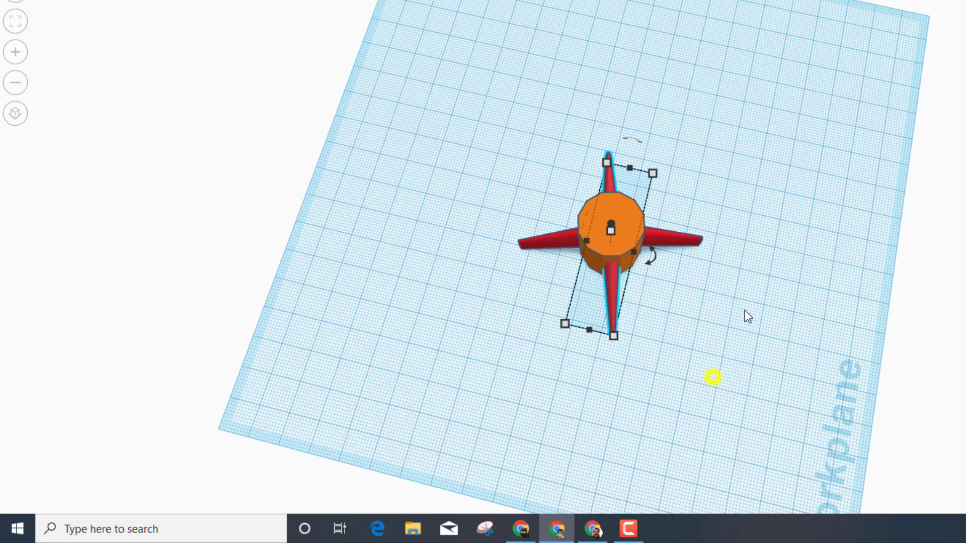
right_drag(748, 316, 752, 306)
click(486, 274)
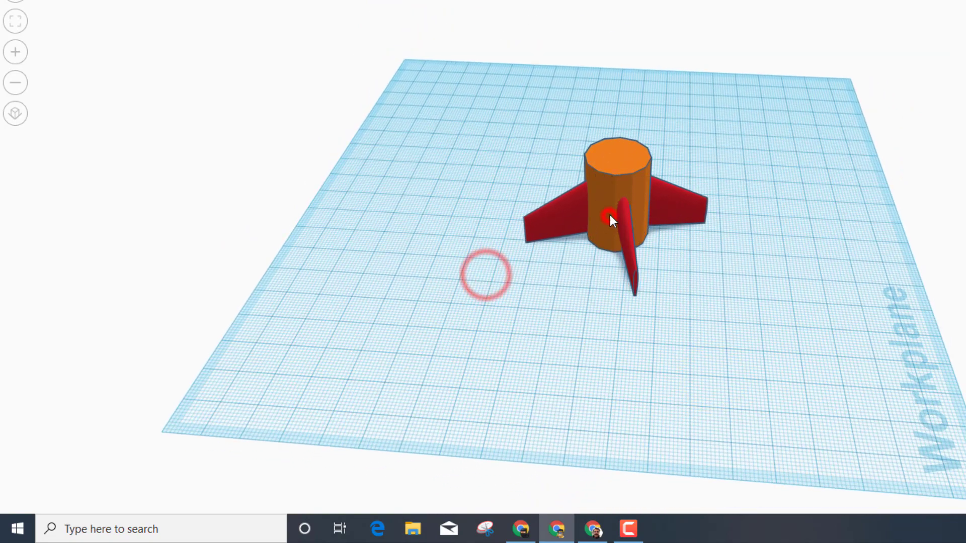
- Set the body cylinder to 64 sides and stretch it upward into a tall rocket body
click(610, 218)
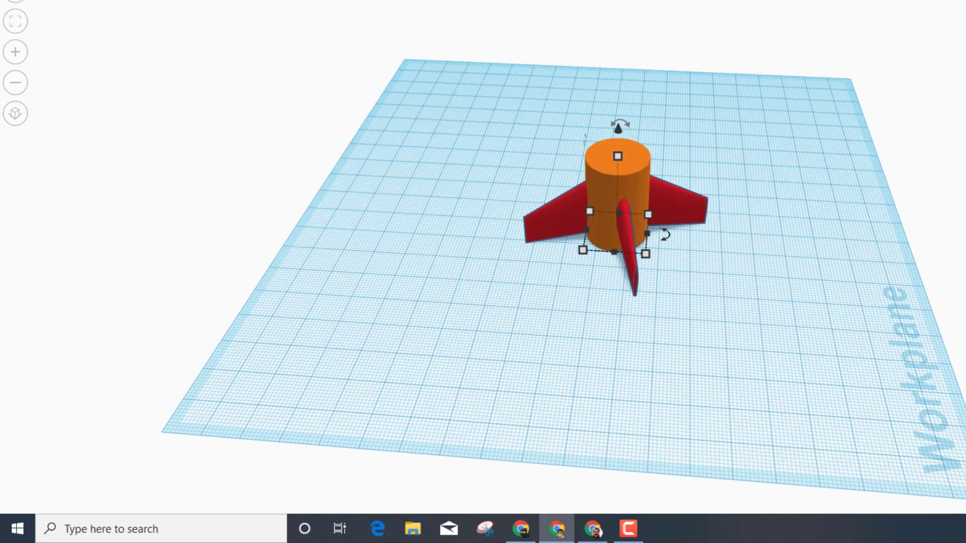
drag(618, 157, 623, 31)
right_drag(763, 264, 703, 270)
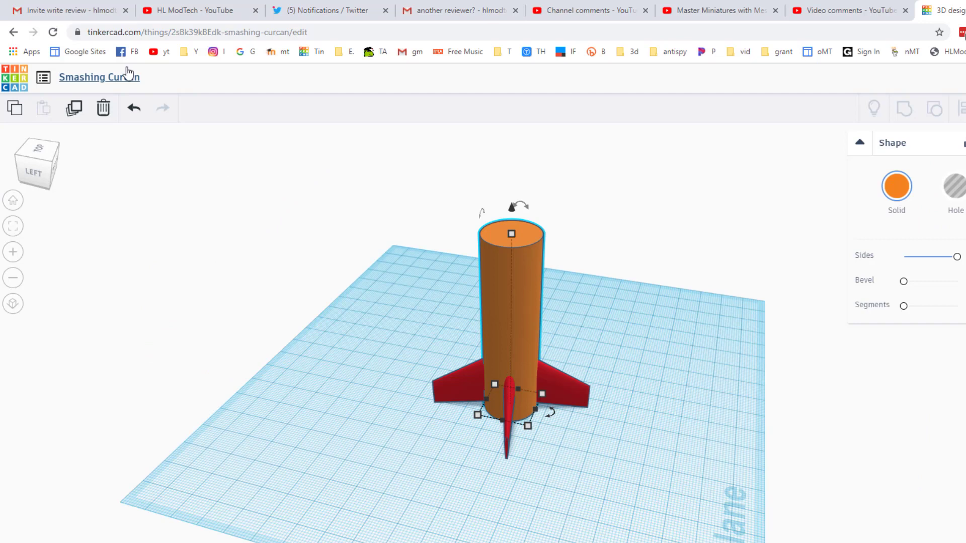
- Rename the design to "rocket" followed by the maker's first name
click(97, 78)
text(roc)
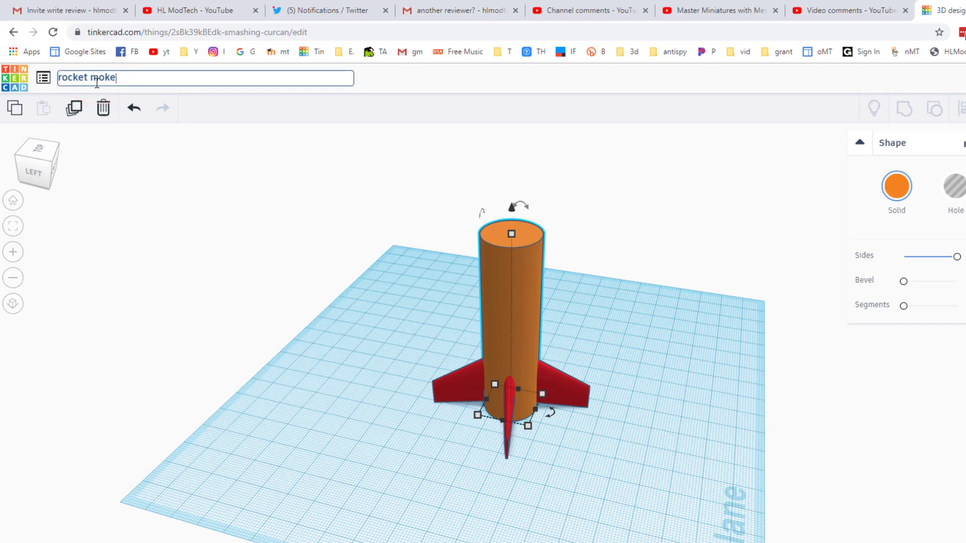
text(ket mike)
key(Return)
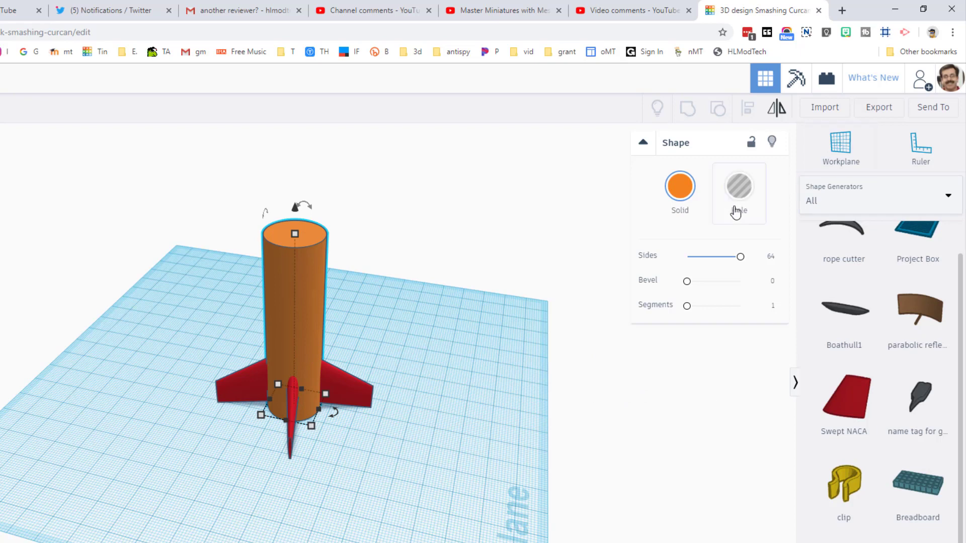
- Switch the shape library from the shape generators to Basic Shapes
click(841, 196)
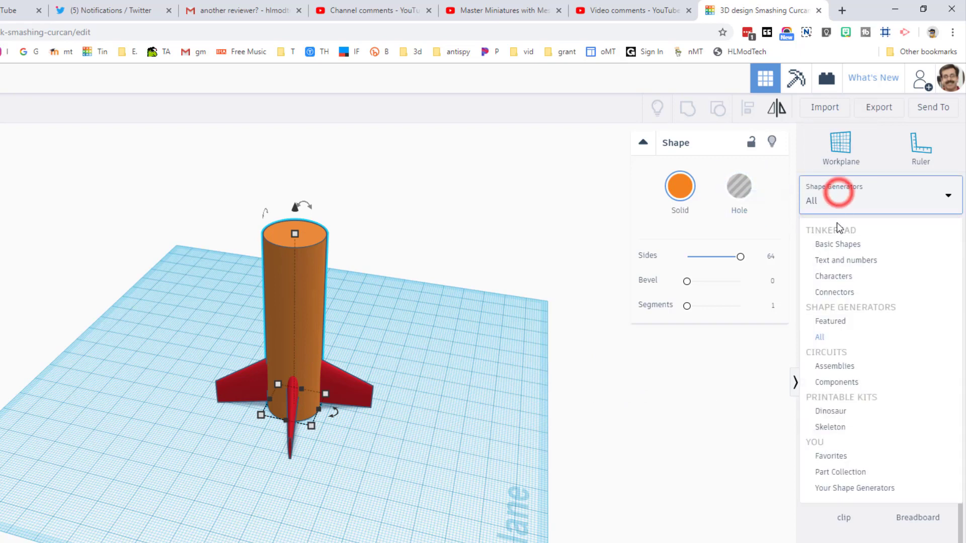
click(837, 243)
scroll(867, 281, up, 10)
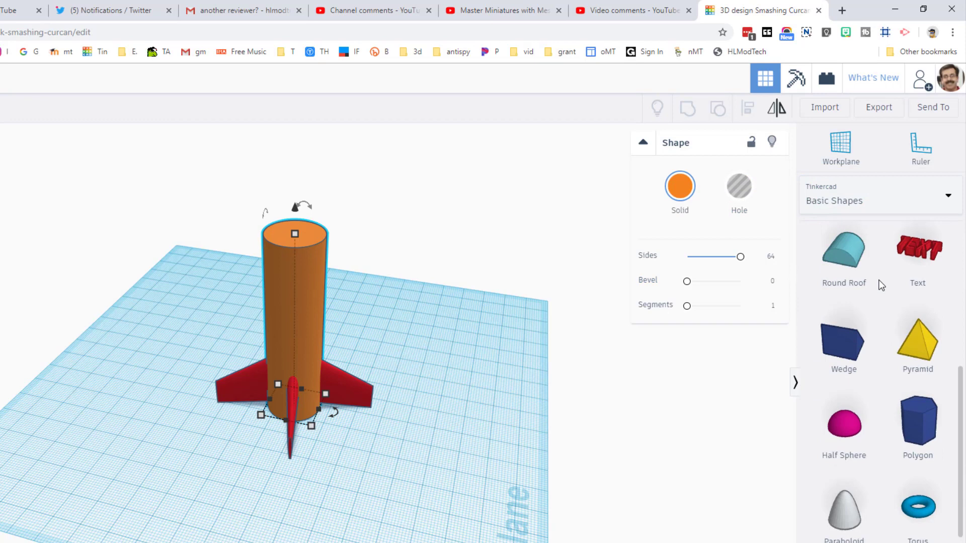
- Place a solid Cylinder beside the rocket and set its sides to 15
drag(927, 354, 367, 464)
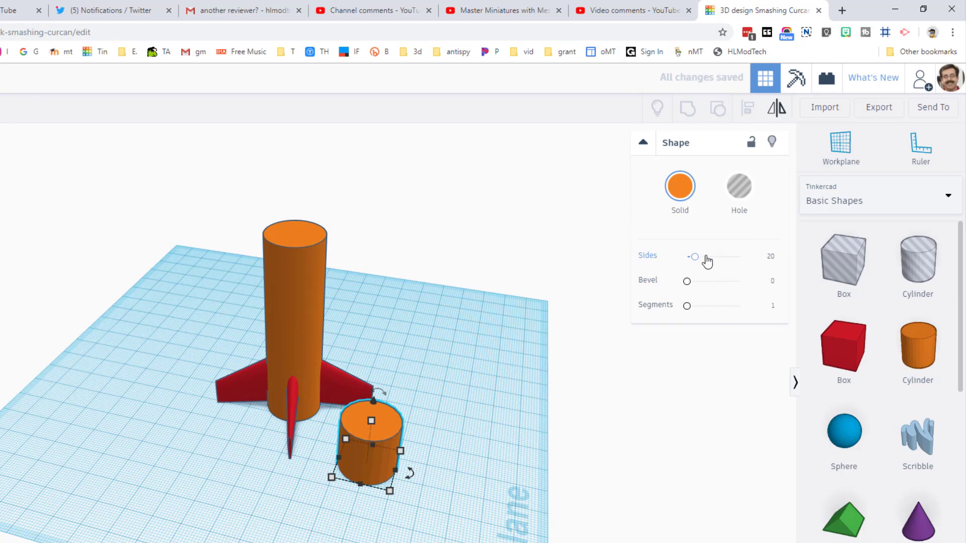
click(771, 257)
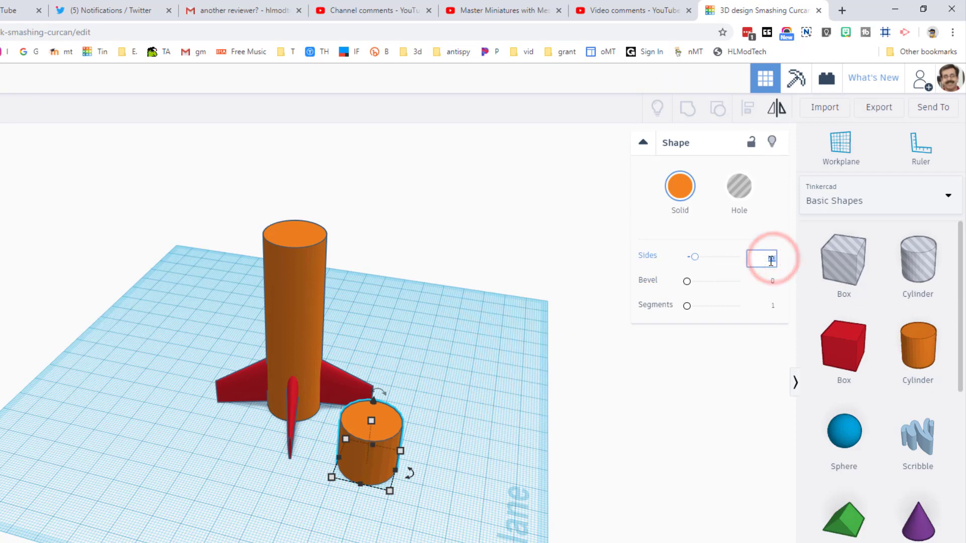
text(15)
key(Return)
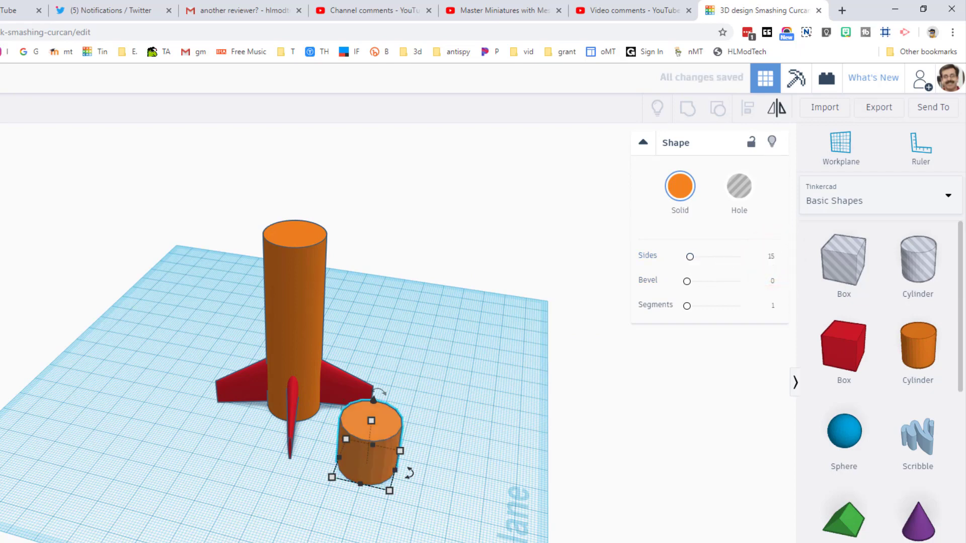
- Examine the flat side faces of the 15-sided cylinder up close, and delete that cylinder
key(f)
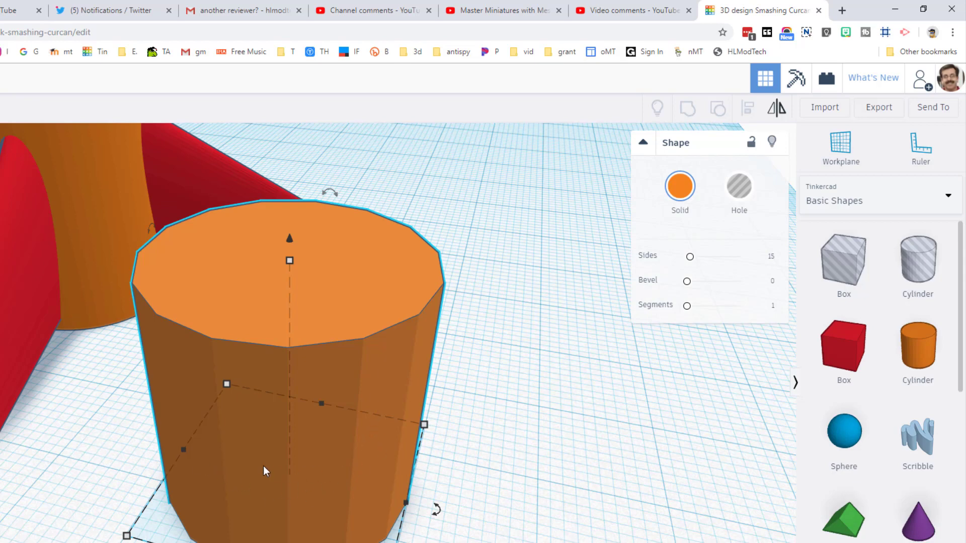
scroll(203, 515, down, 3)
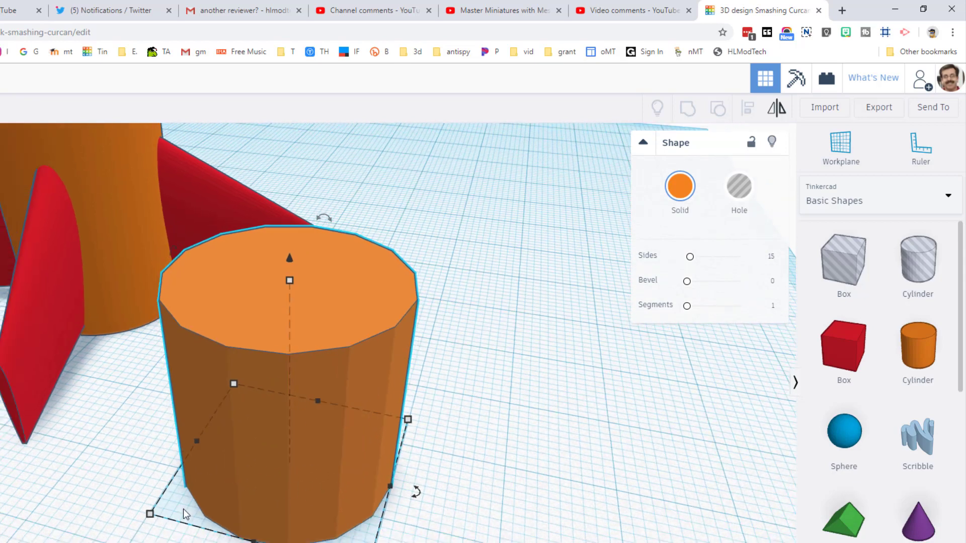
mouse_move(146, 518)
right_down()
mouse_move(258, 539)
mouse_move(151, 520)
mouse_move(552, 448)
mouse_move(471, 528)
mouse_move(158, 523)
right_up()
scroll(267, 428, down, 2)
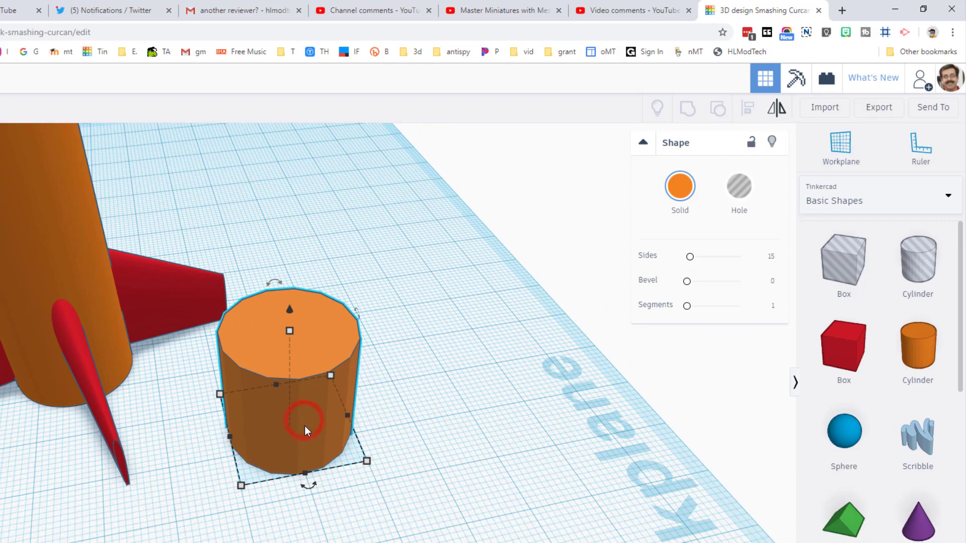
key(Delete)
- Set the workplane on the rocket body's top face and place a Cone there as the nose
right_drag(312, 433, 106, 221)
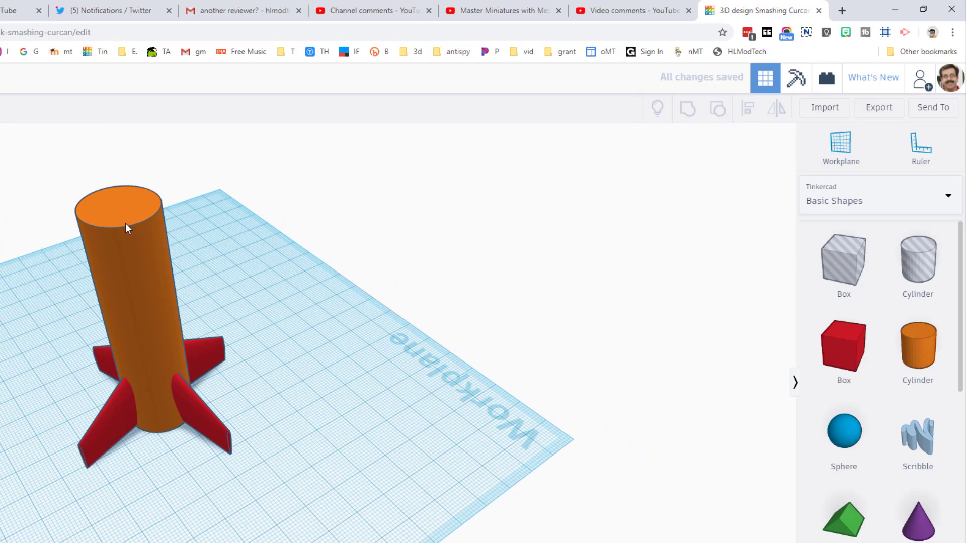
click(851, 151)
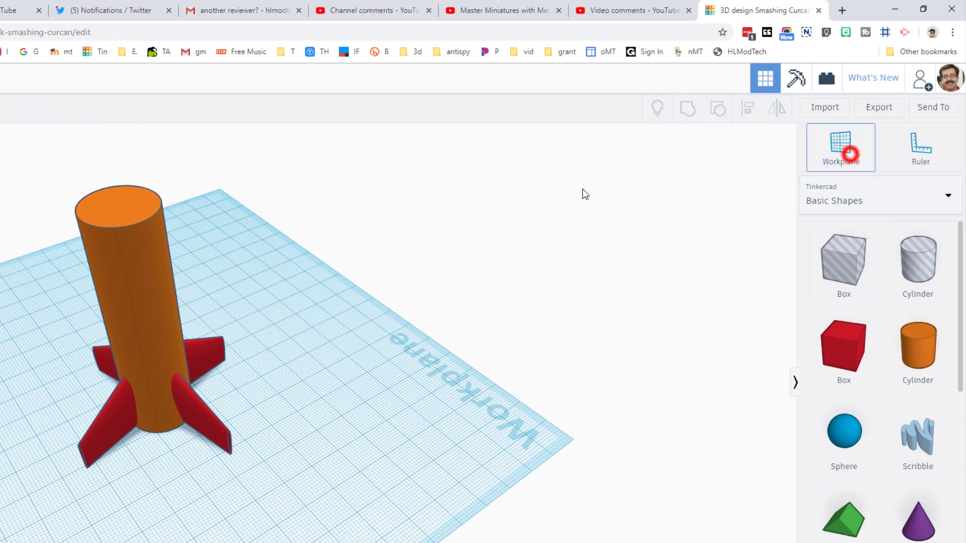
click(120, 212)
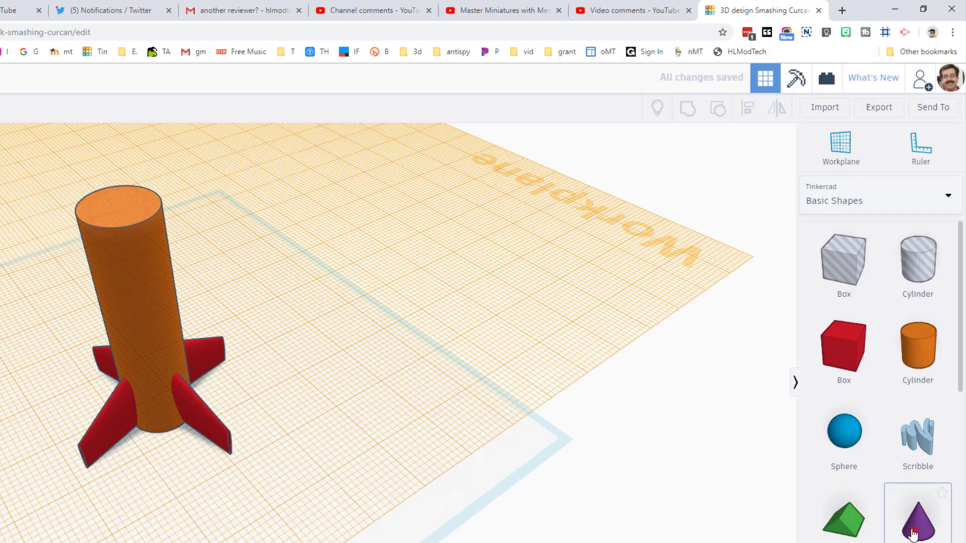
click(917, 524)
click(116, 212)
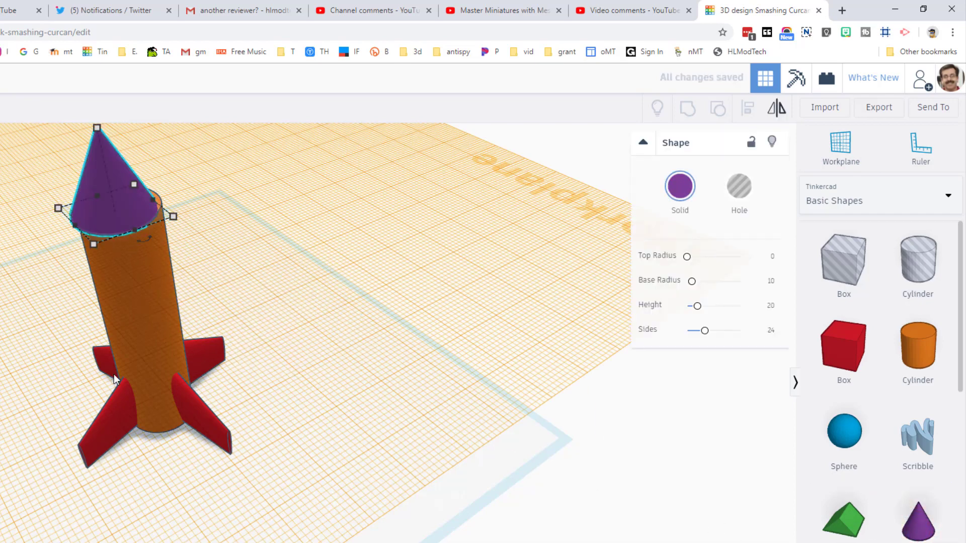
- Align the nose cone with the rocket body, centred in both horizontal directions
scroll(70, 332, down, 3)
drag(59, 227, 143, 350)
drag(184, 295, 198, 284)
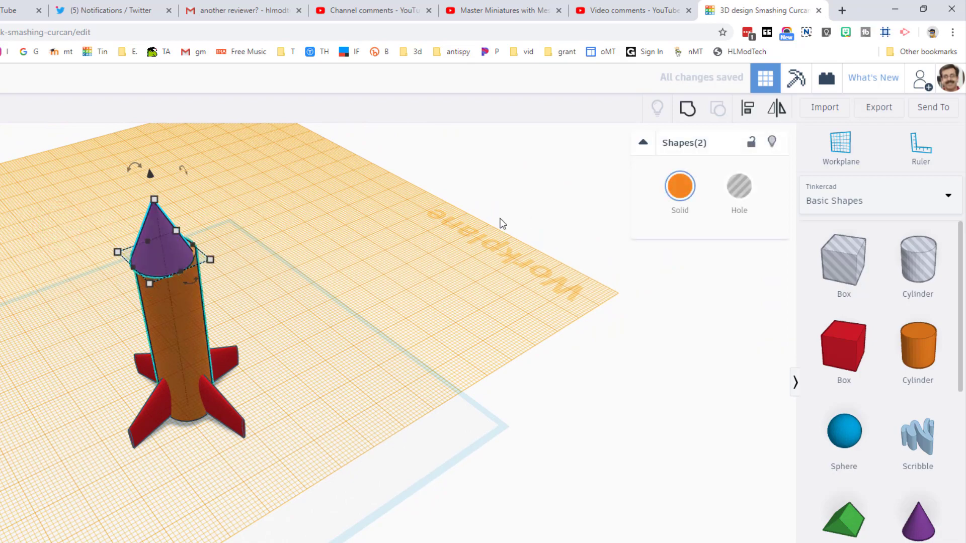
drag(78, 211, 215, 289)
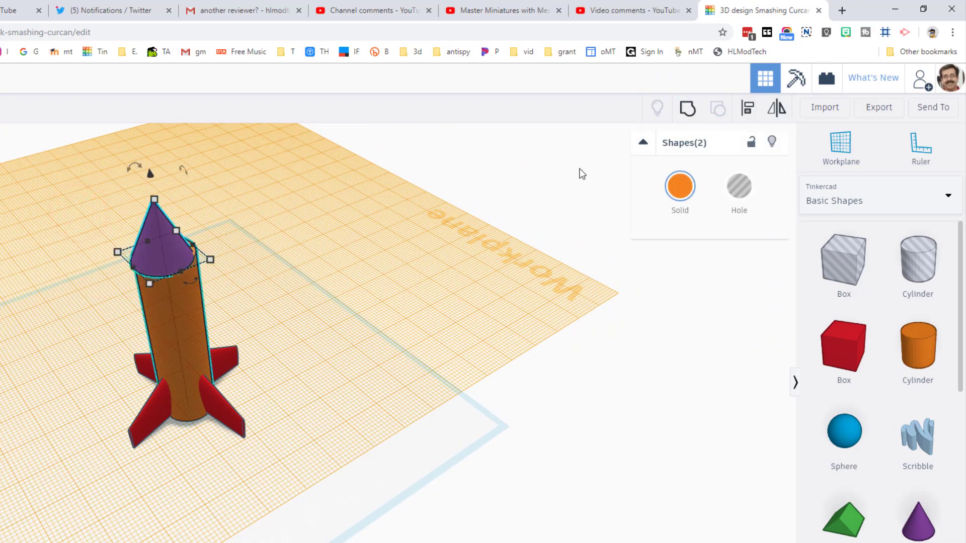
click(749, 107)
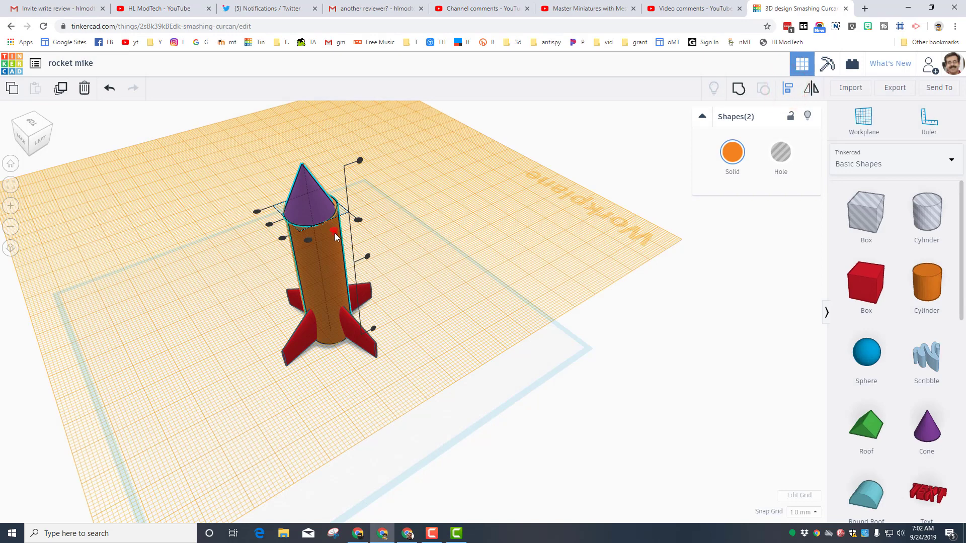
click(193, 285)
click(270, 222)
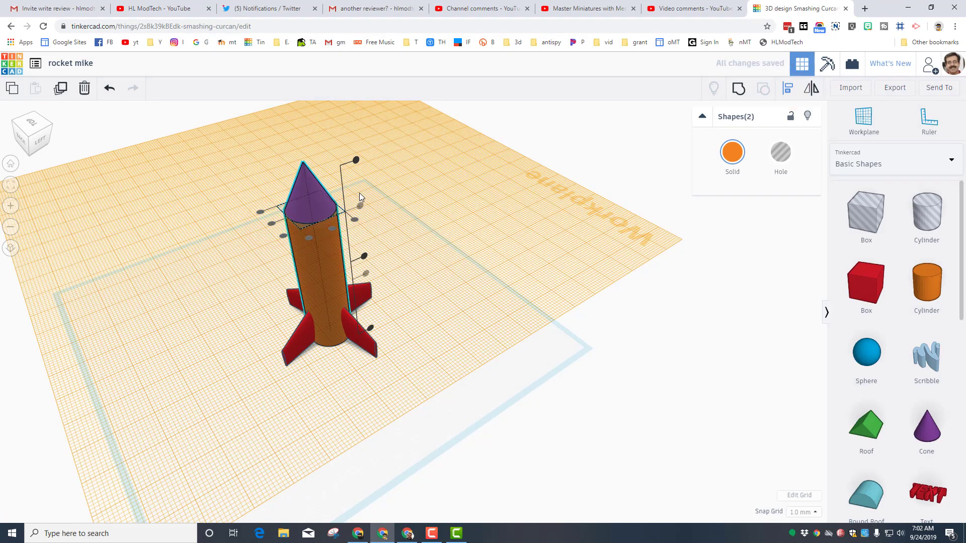
click(245, 215)
- Hide the nose cone and body cylinder, and group the four fins into one shape
drag(241, 158, 280, 208)
drag(328, 235, 334, 234)
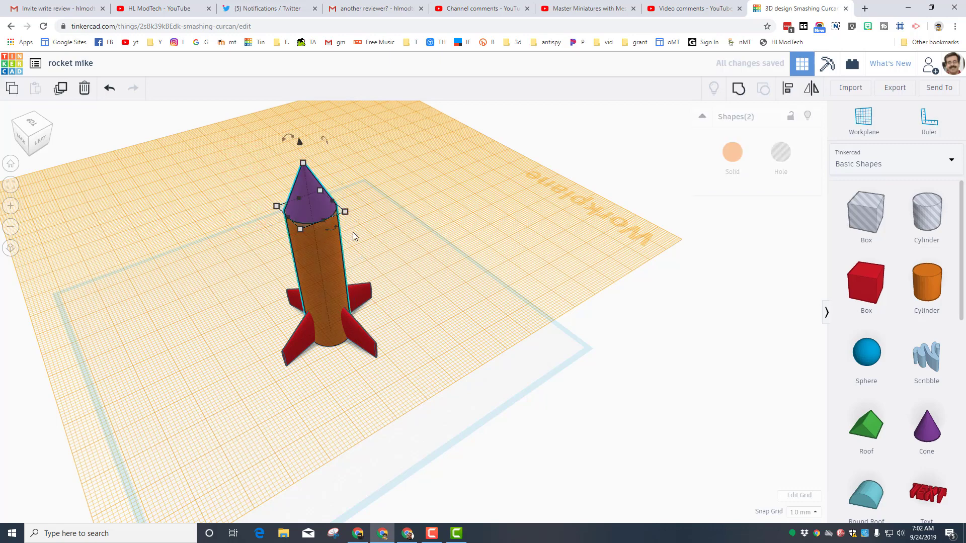
click(806, 117)
drag(170, 281, 421, 363)
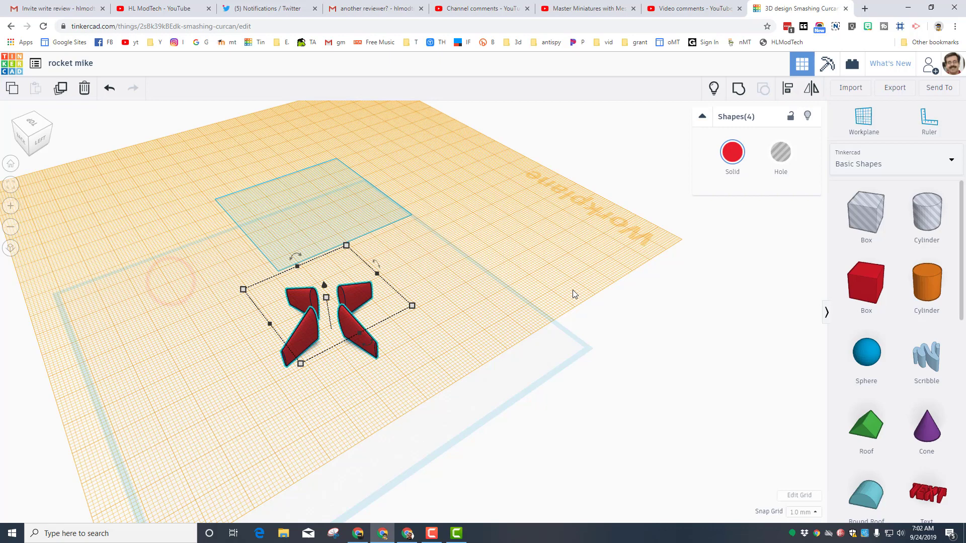
click(738, 89)
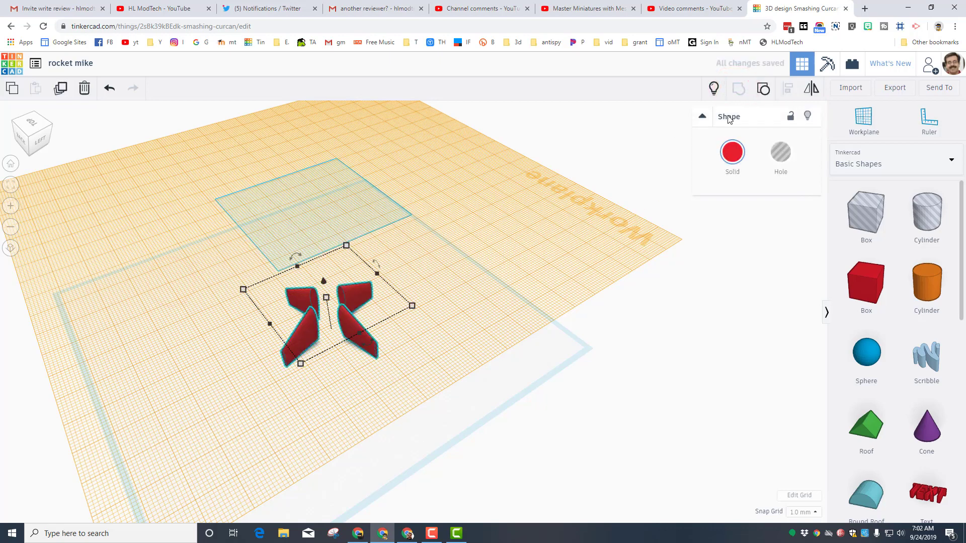
- Show all hidden rocket parts and return the workplane to the base grid
click(714, 89)
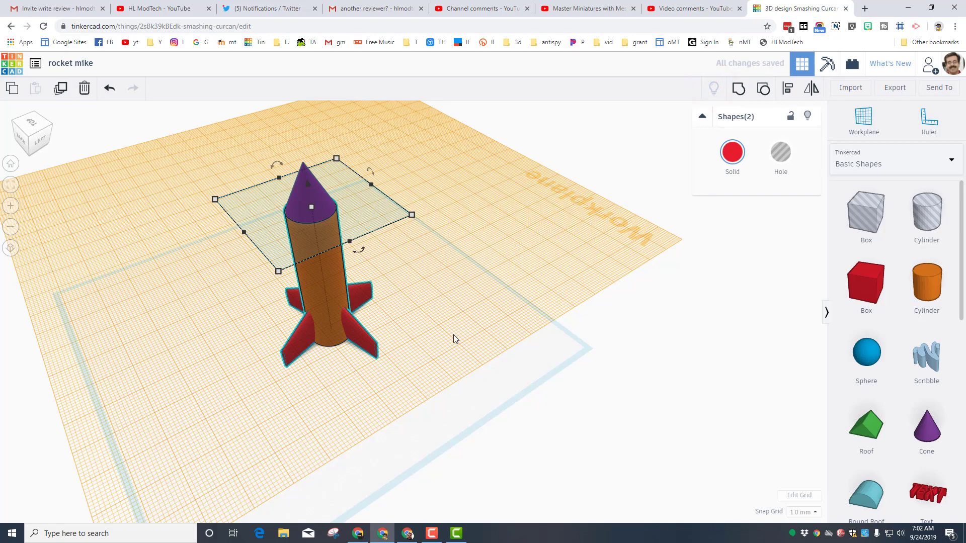
click(864, 117)
click(398, 428)
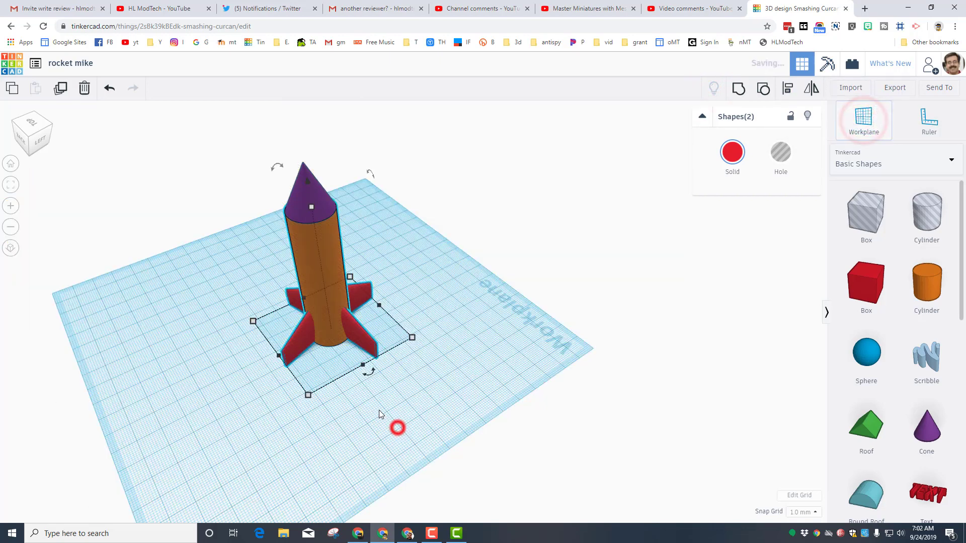
- Align the grouped fins, body cylinder and nose cone, centred in both horizontal directions
drag(242, 202, 456, 420)
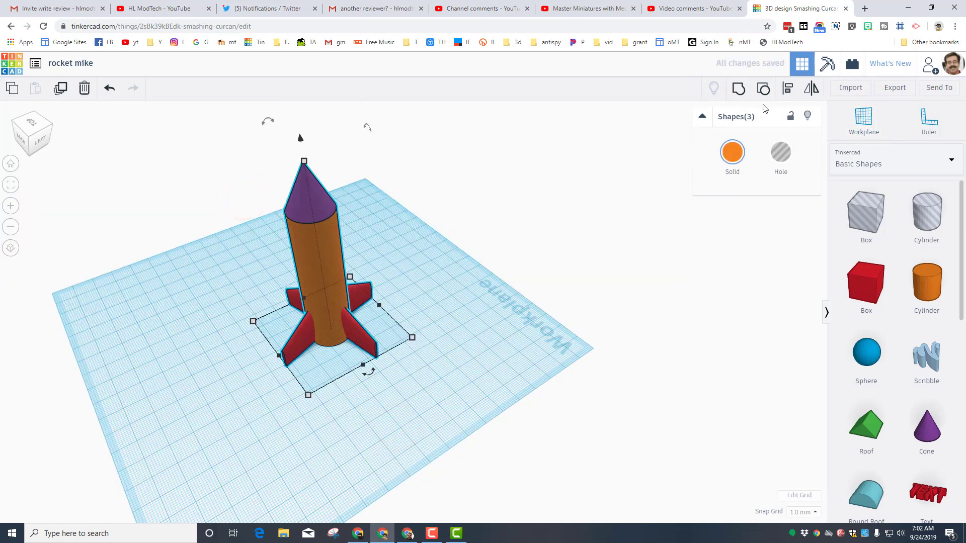
click(790, 91)
click(267, 362)
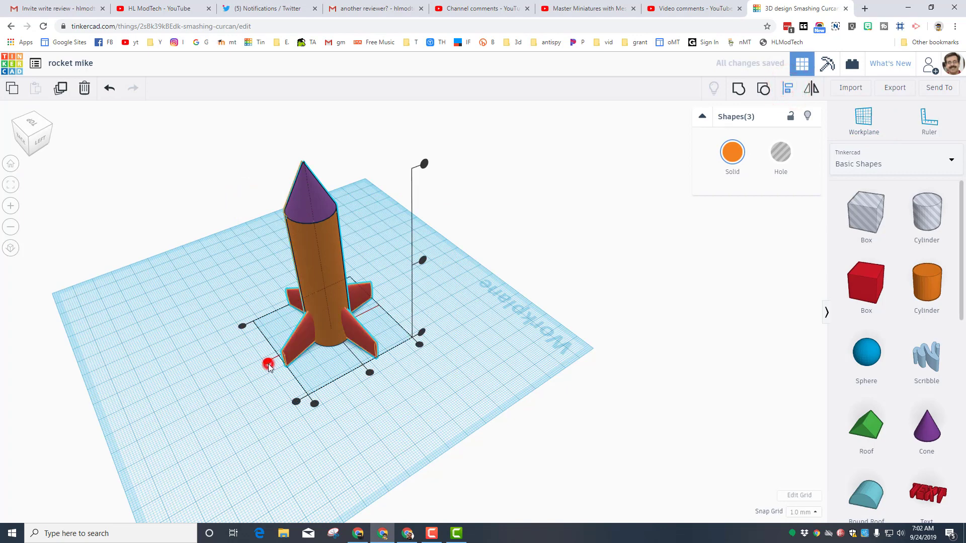
click(370, 372)
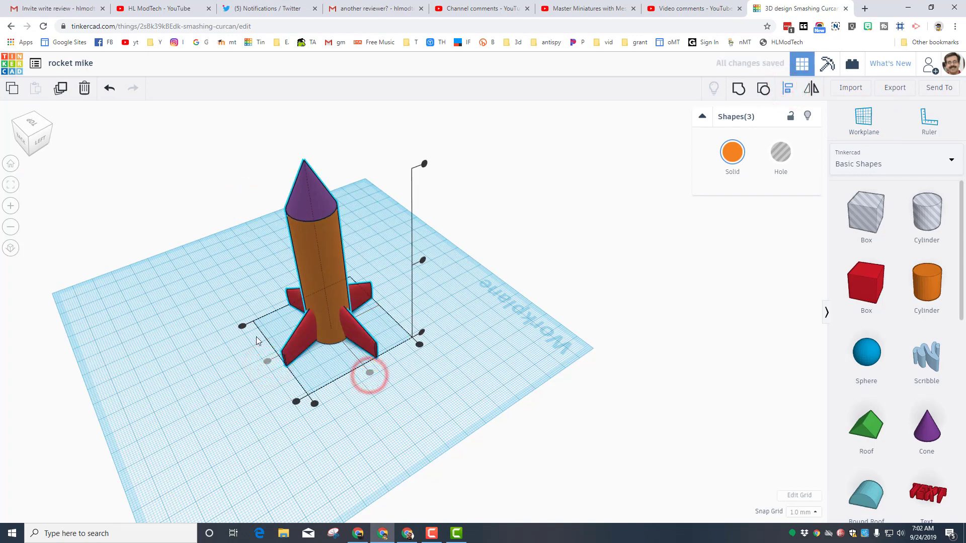
click(377, 401)
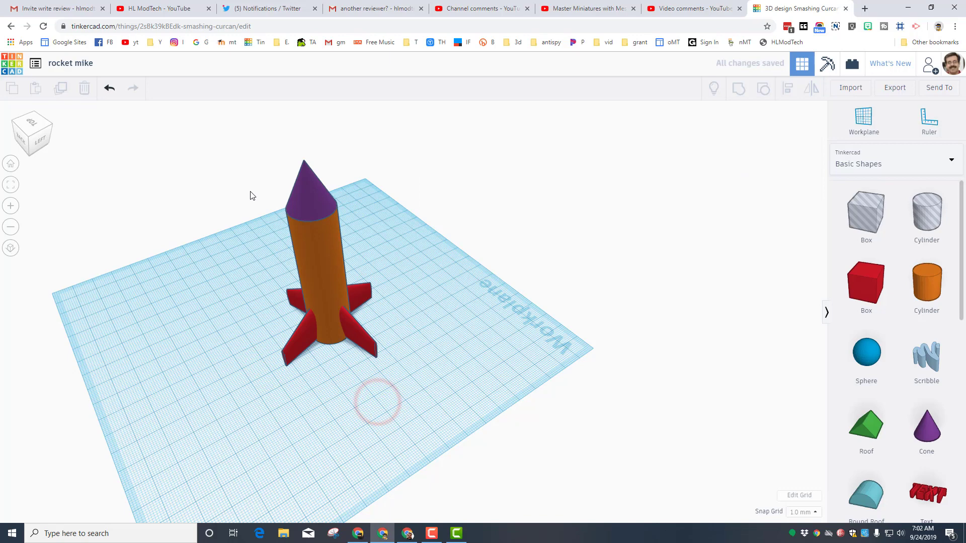
- Try top radii of 8 and 5 on the purple nose cone
click(296, 197)
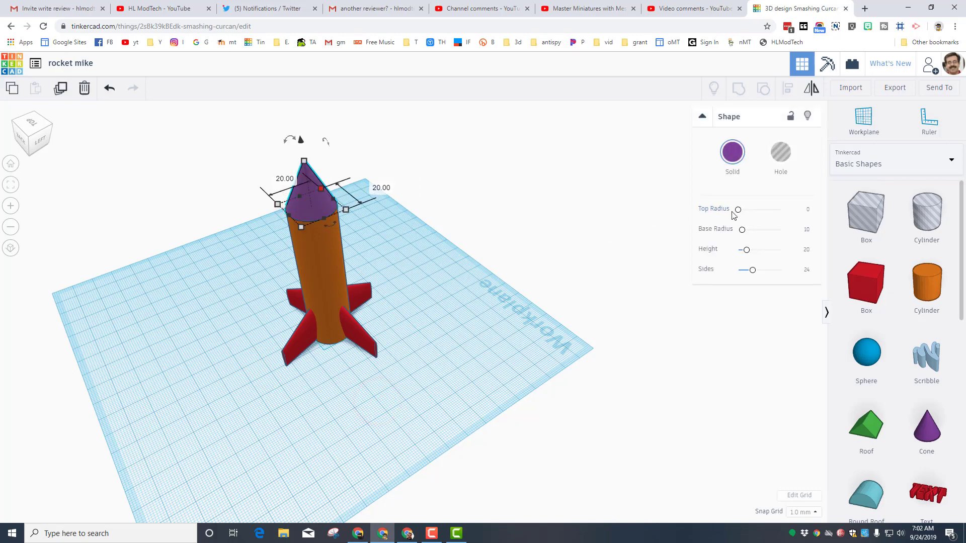
click(808, 210)
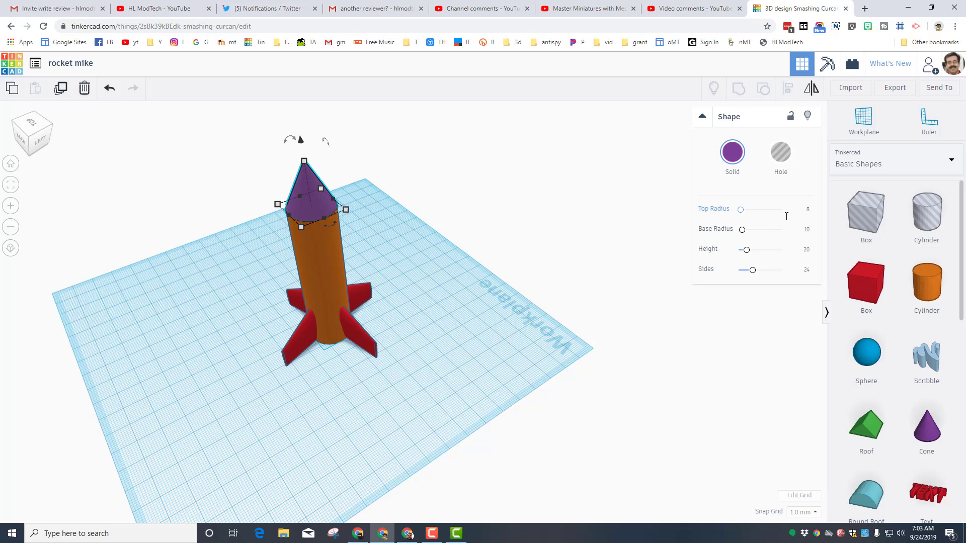
key(Return)
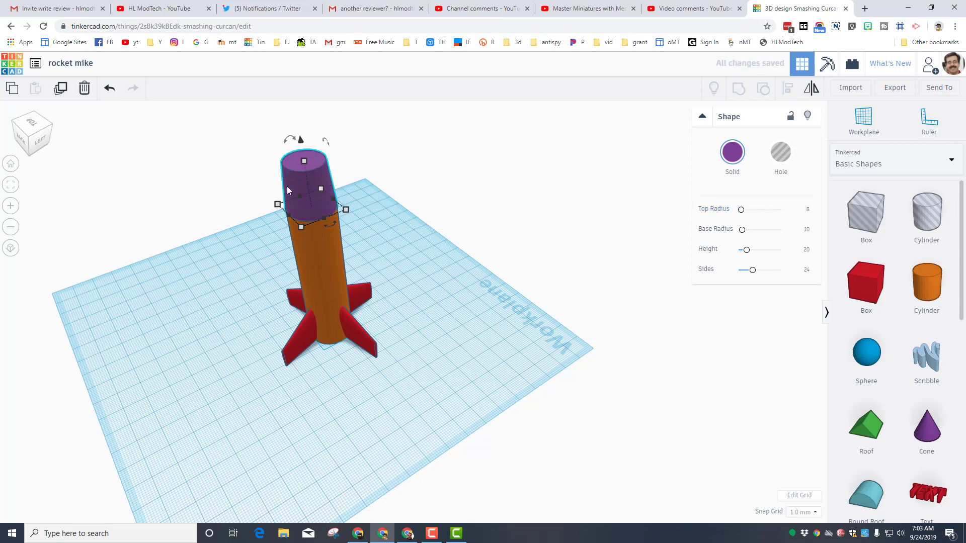
click(807, 210)
text(5)
key(Return)
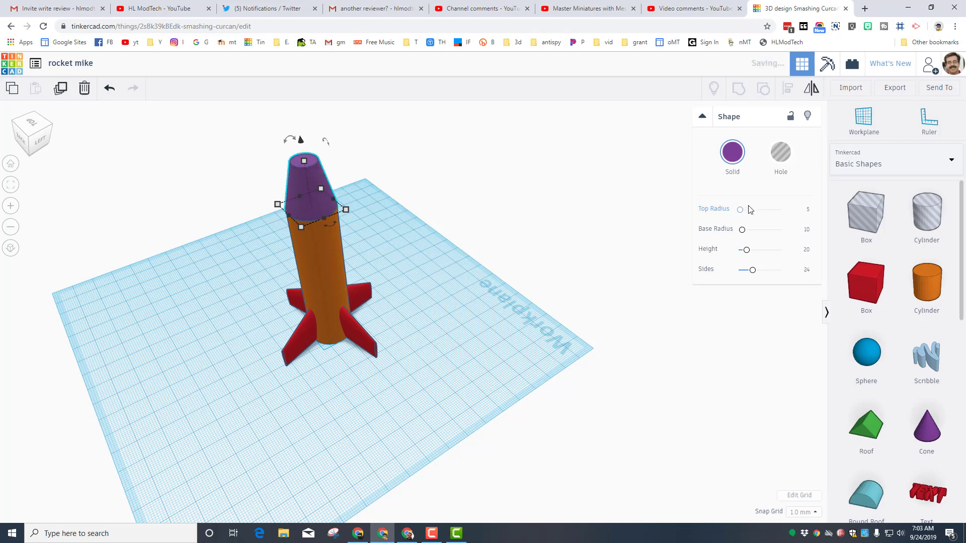
- Set the nose cone's top radius to 6
click(807, 210)
text(6)
key(Return)
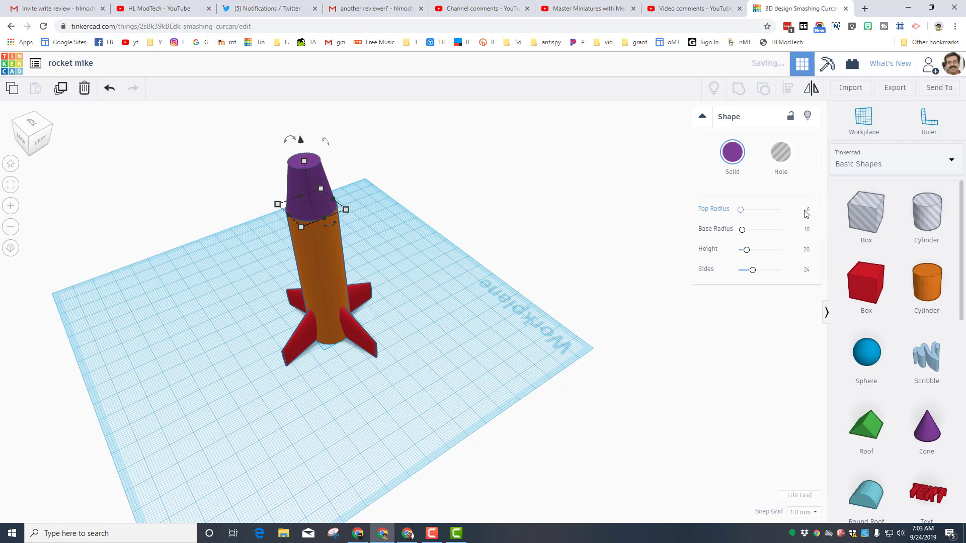
- Shorten the truncated nose cone freehand, keeping its base on the rocket body
right_drag(462, 248, 339, 303)
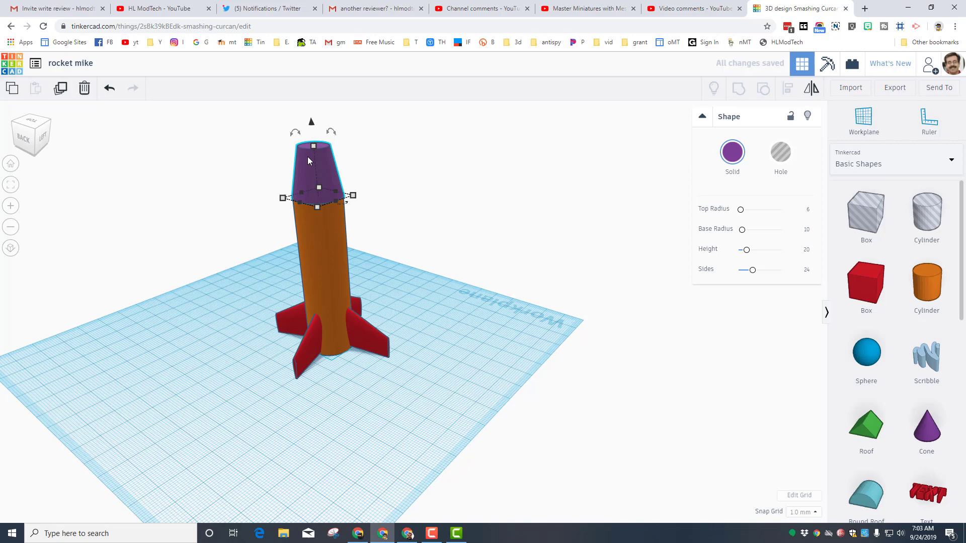
drag(315, 147, 319, 178)
click(177, 215)
- Set the workplane on the truncated cone's flat top and place a solid Cylinder there
right_drag(177, 215, 496, 419)
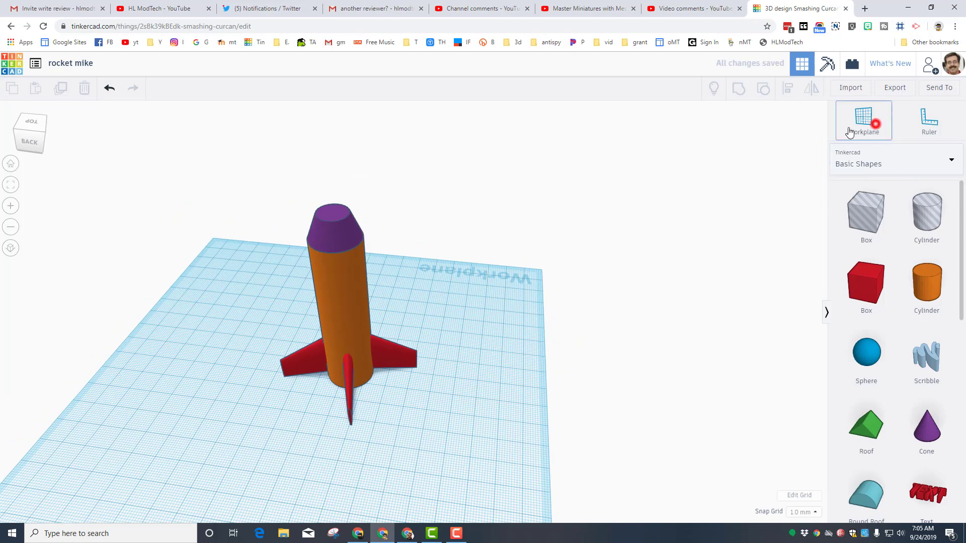
click(863, 120)
click(328, 212)
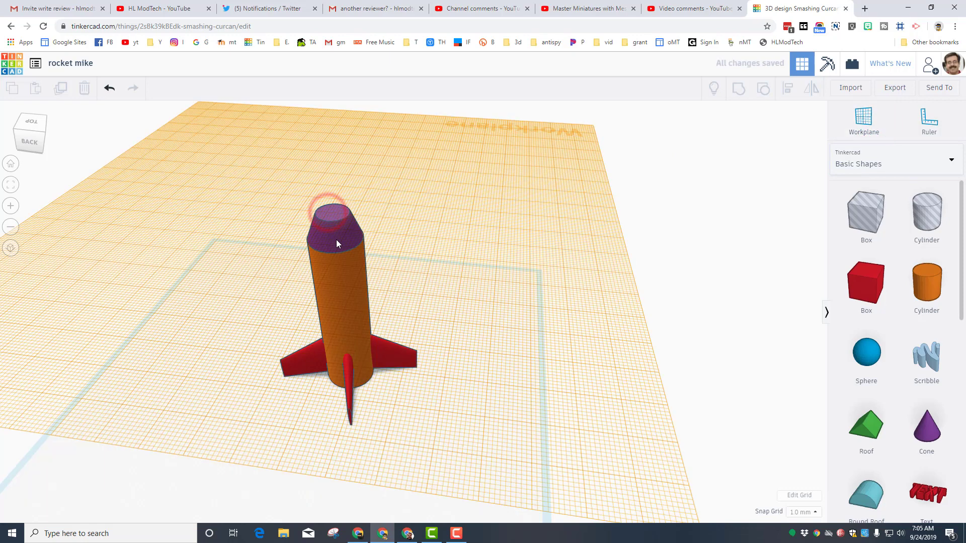
click(335, 237)
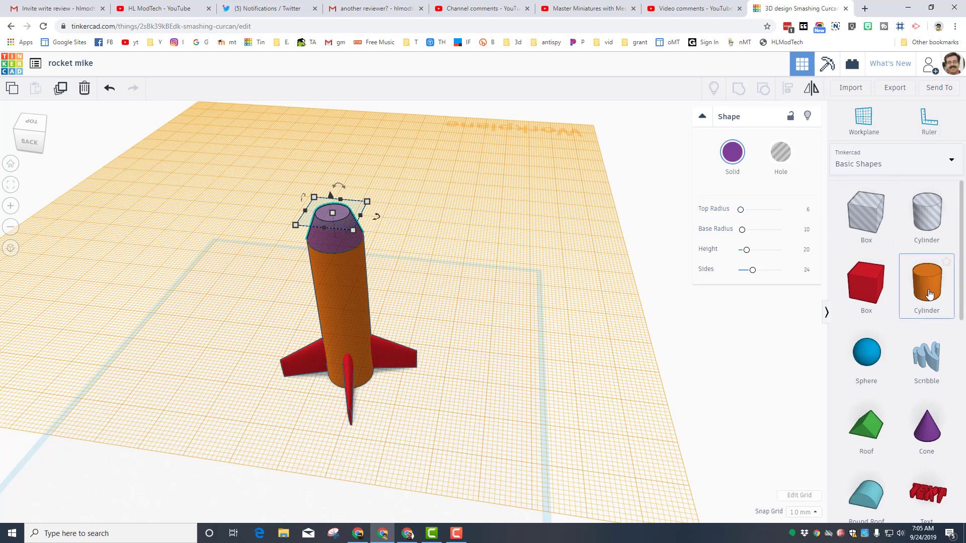
drag(927, 284, 325, 210)
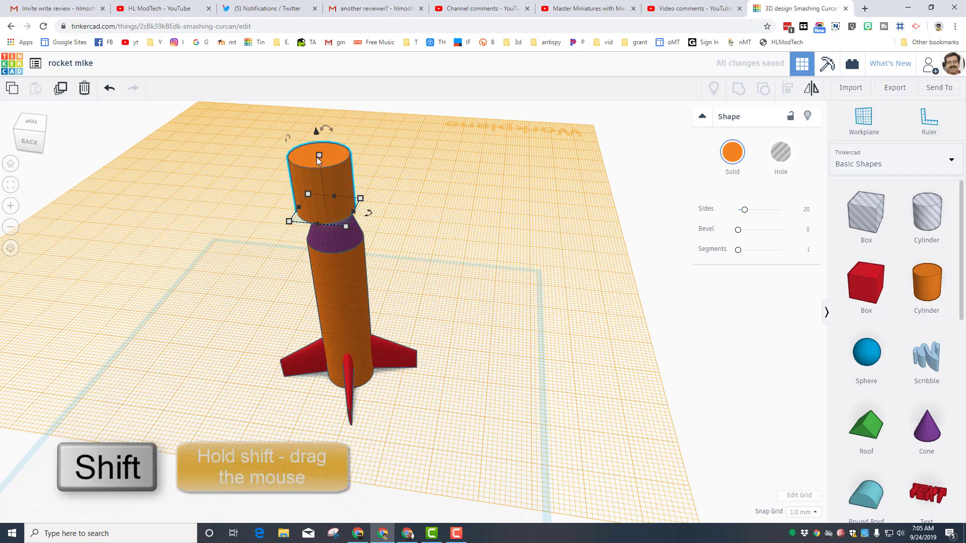
- Scale the new cylinder proportionally and set its height to 12 mm
shift+drag(319, 159, 314, 124)
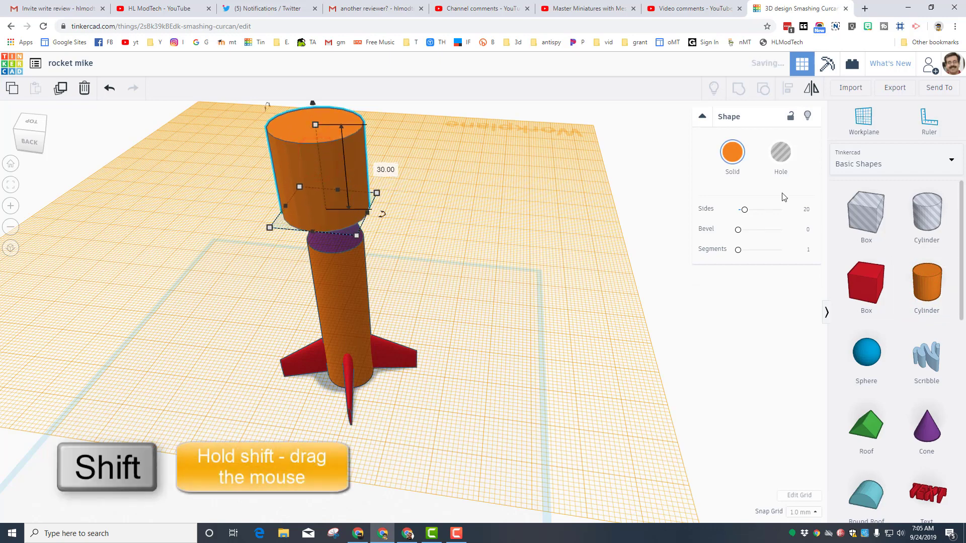
click(387, 171)
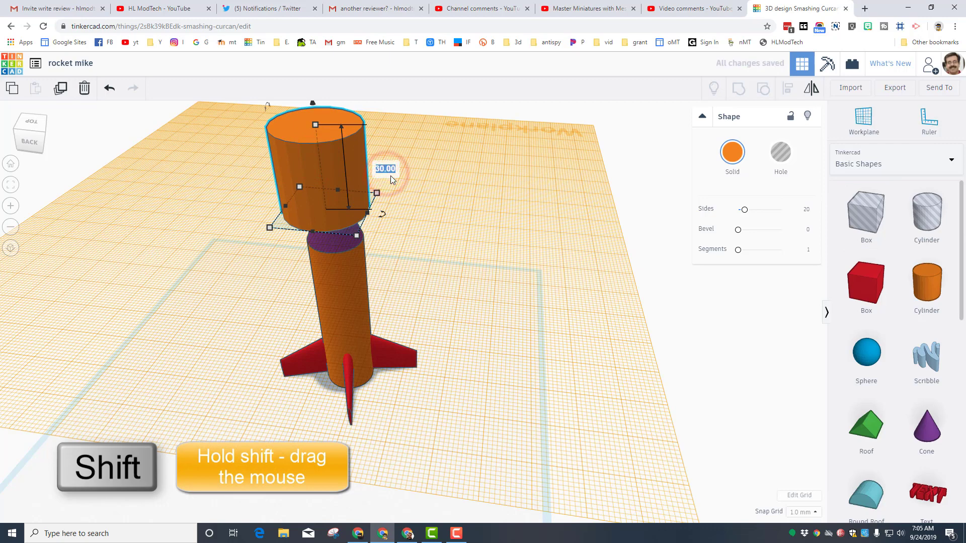
text(12)
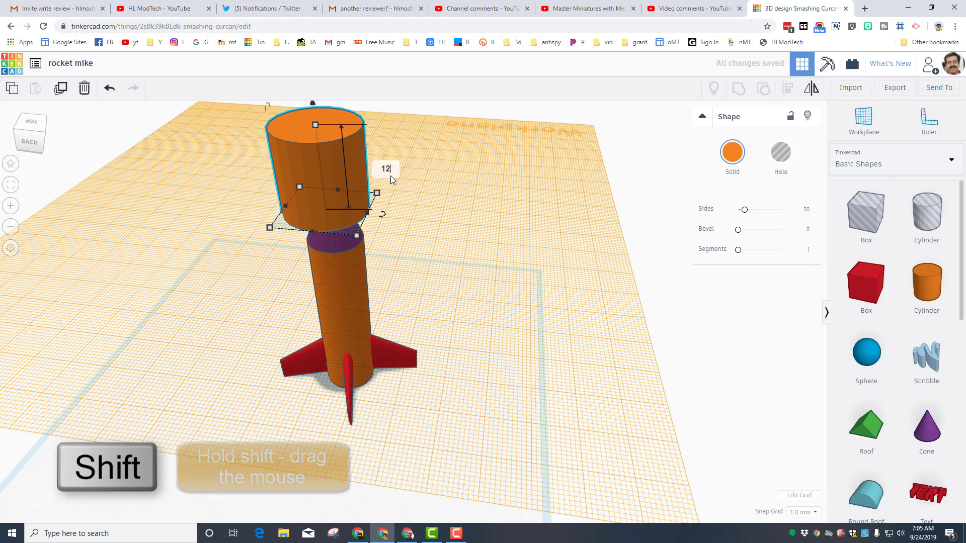
key(Return)
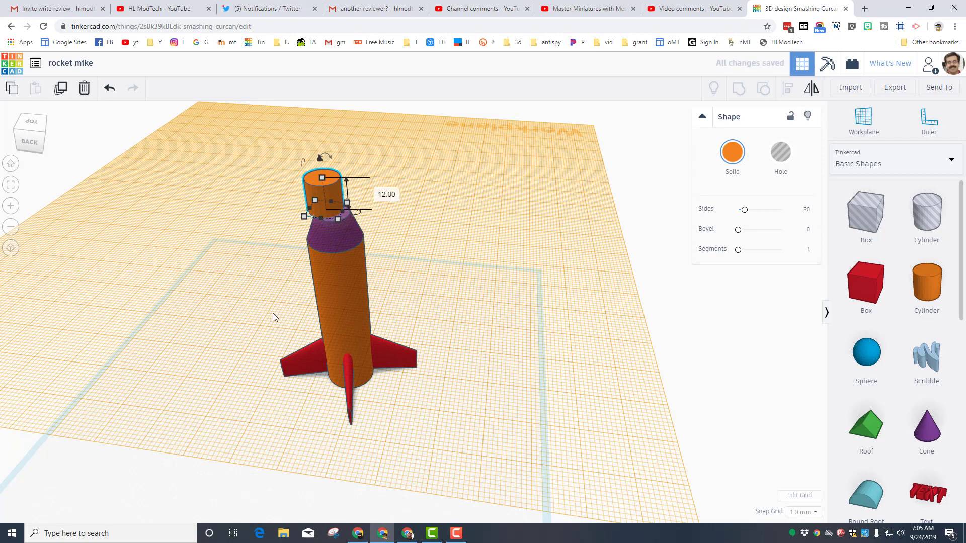
- Align all four rocket parts centred in both horizontal directions, and return the workplane to the base grid
drag(223, 169, 416, 418)
click(788, 93)
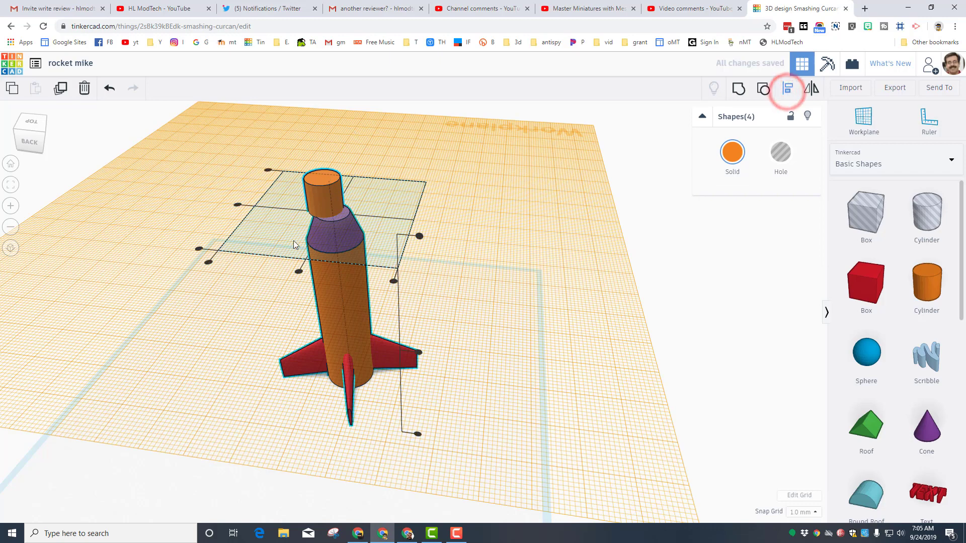
click(237, 205)
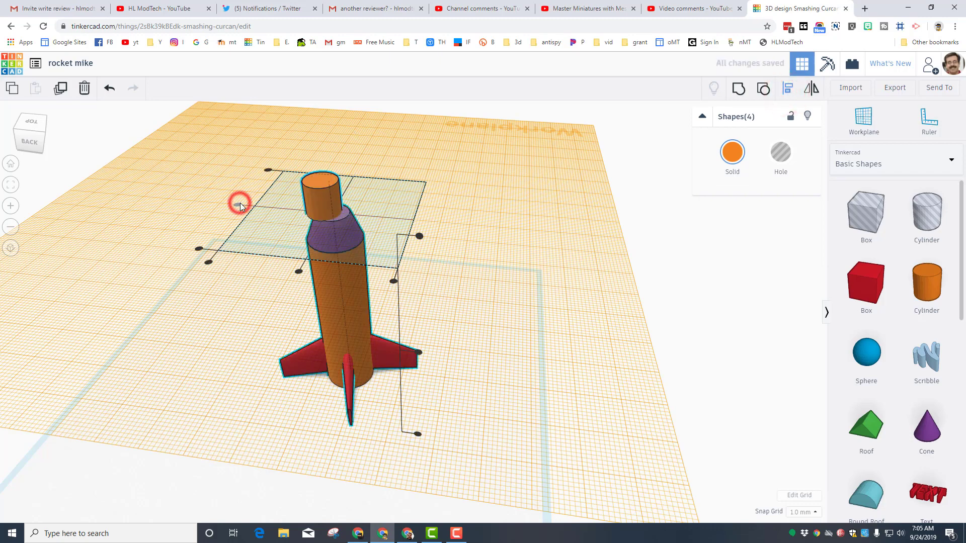
click(299, 273)
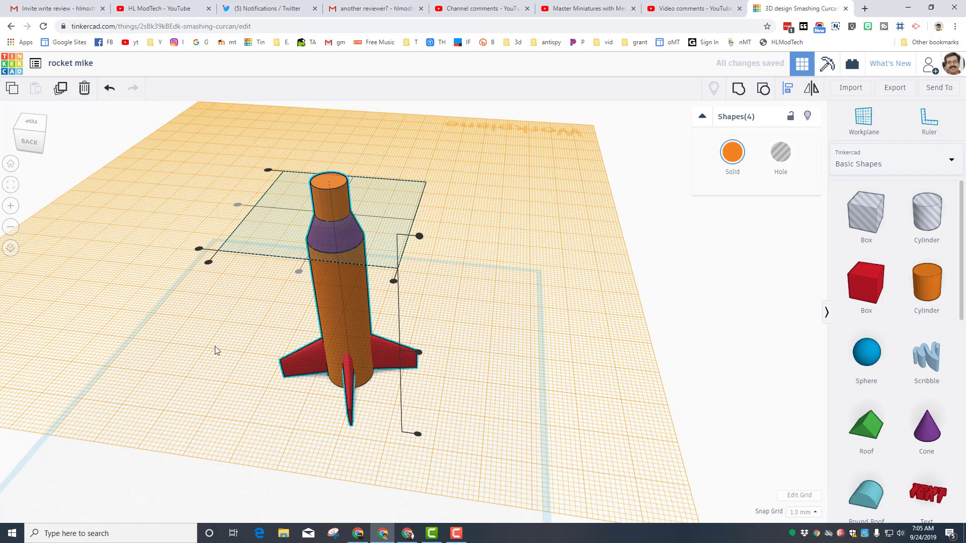
click(863, 118)
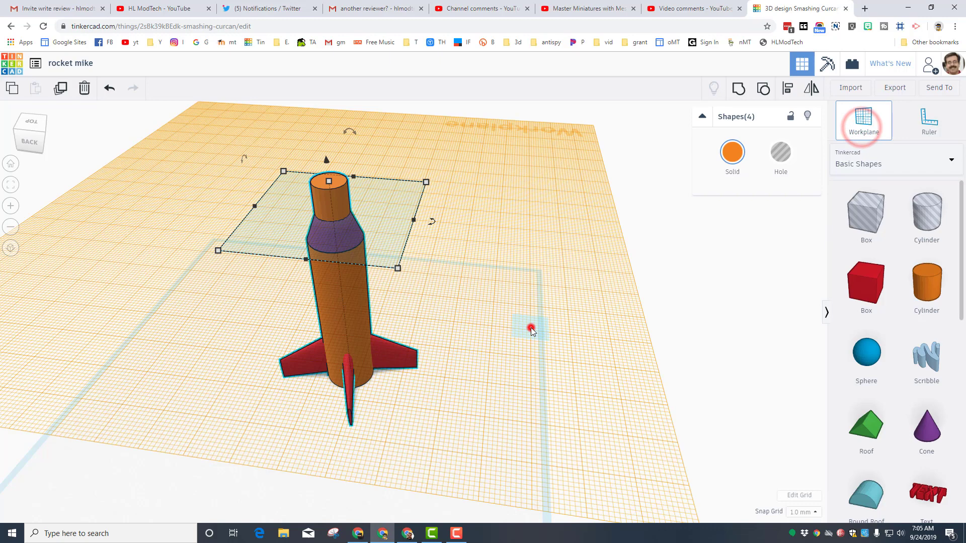
click(530, 328)
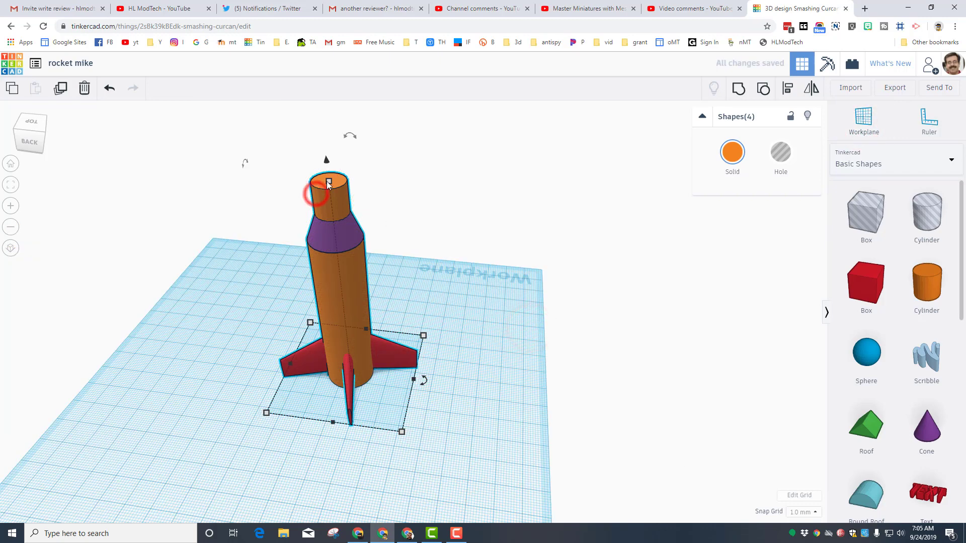
- Stretch the upper cylinder to about 29 mm tall and set its sides to 64
click(338, 207)
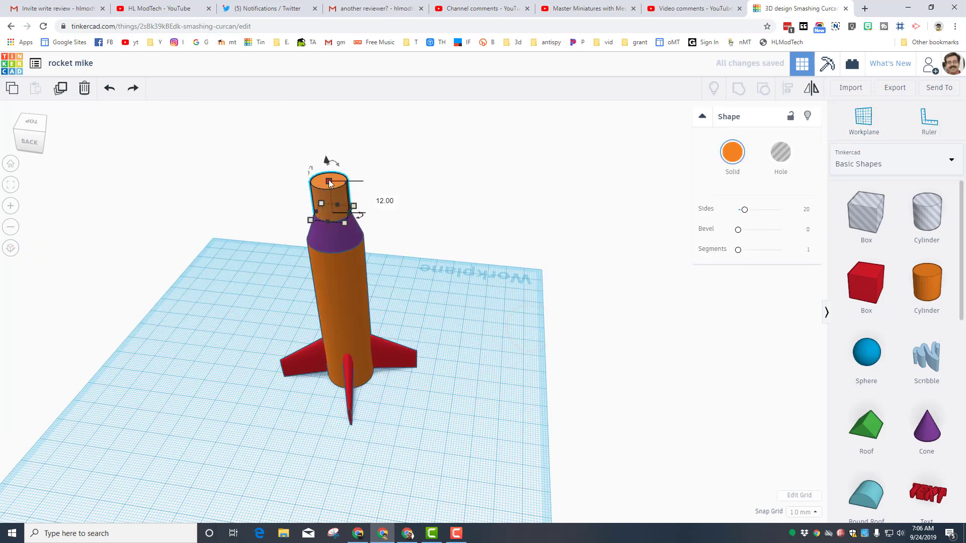
drag(329, 180, 318, 126)
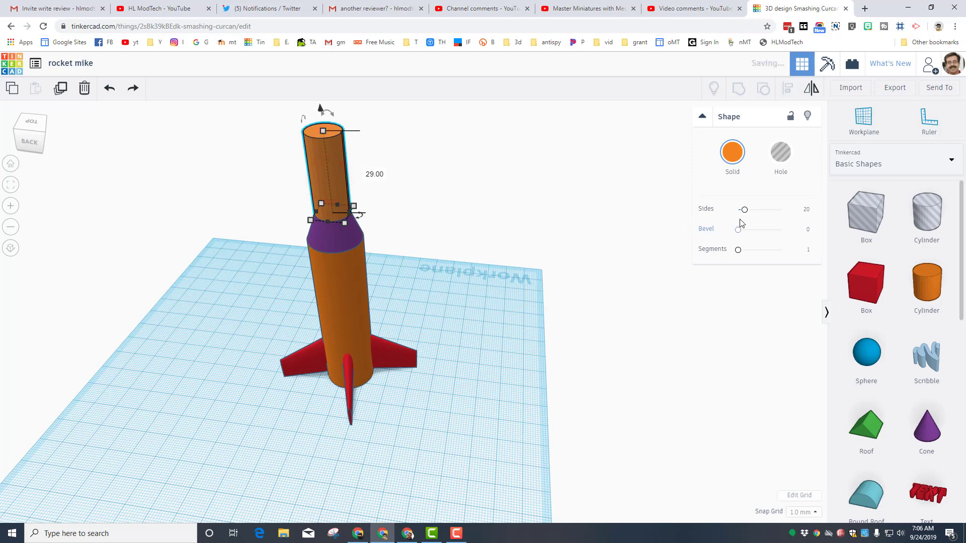
drag(745, 210, 782, 210)
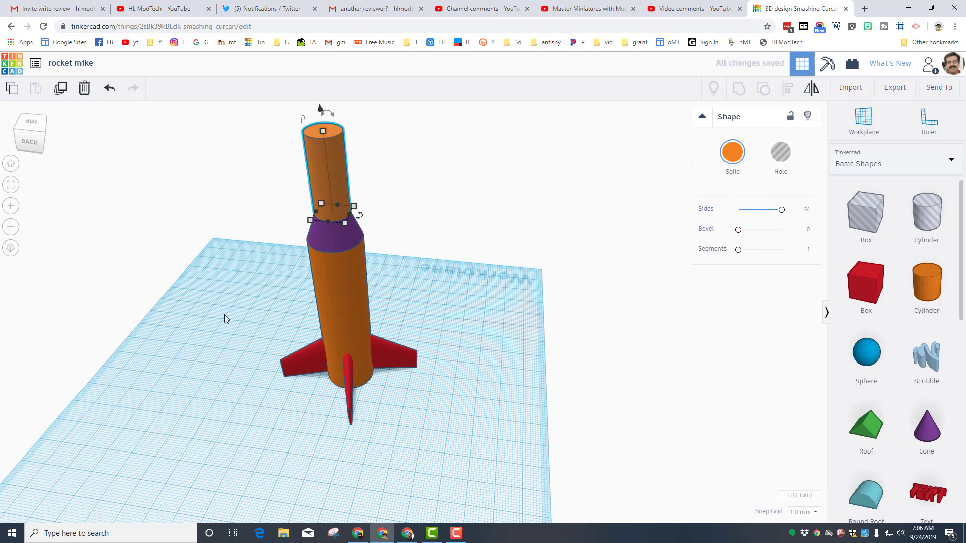
- Set the workplane on the upper cylinder's top face and place a Paraboloid there
right_drag(170, 310, 331, 161)
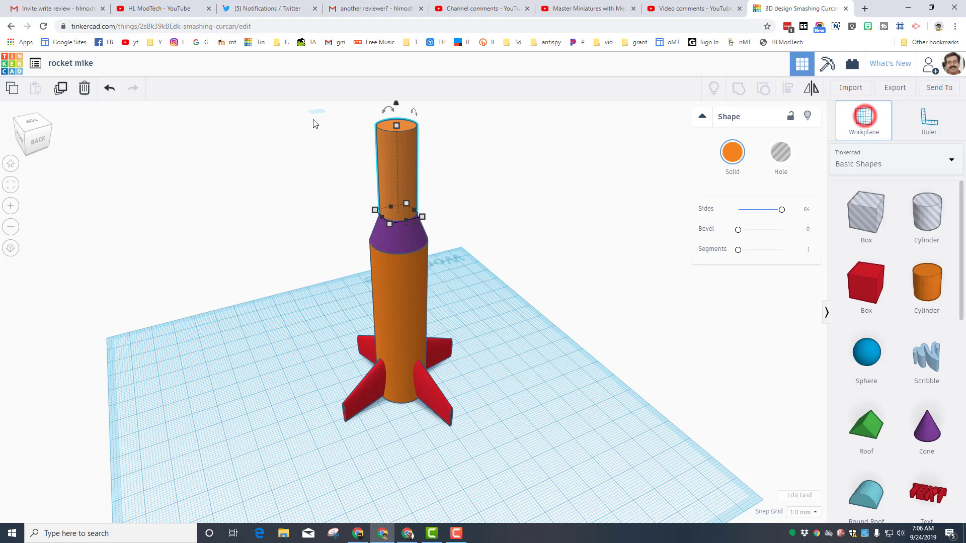
click(401, 127)
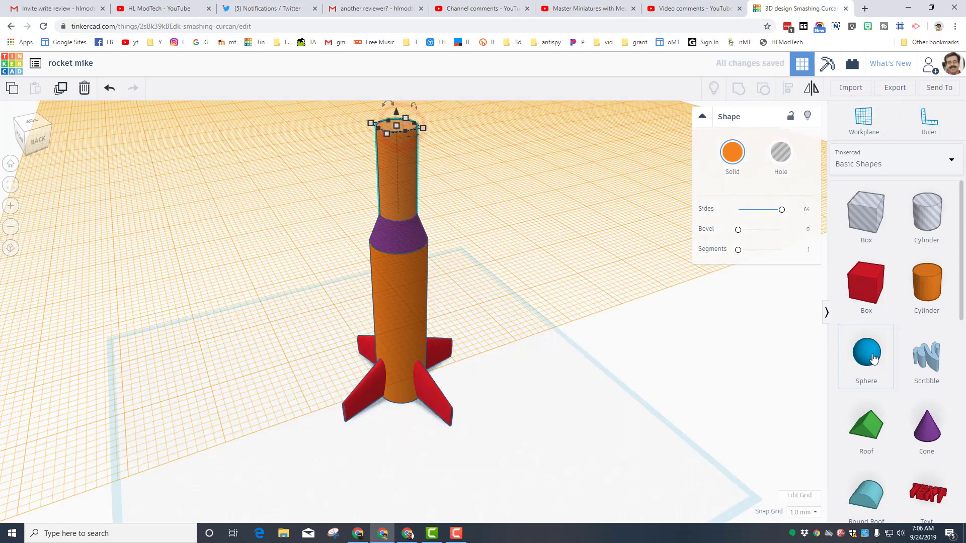
scroll(901, 402, down, 3)
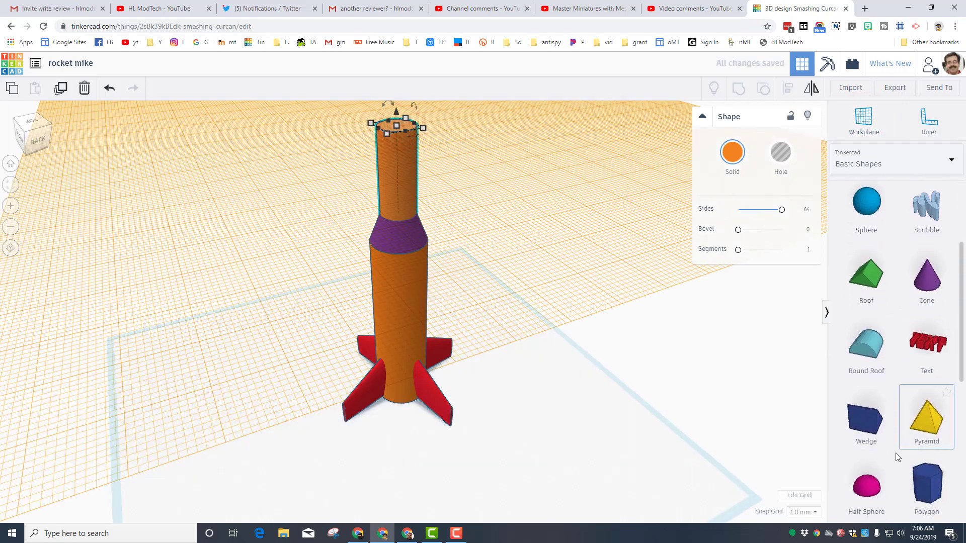
scroll(890, 467, down, 2)
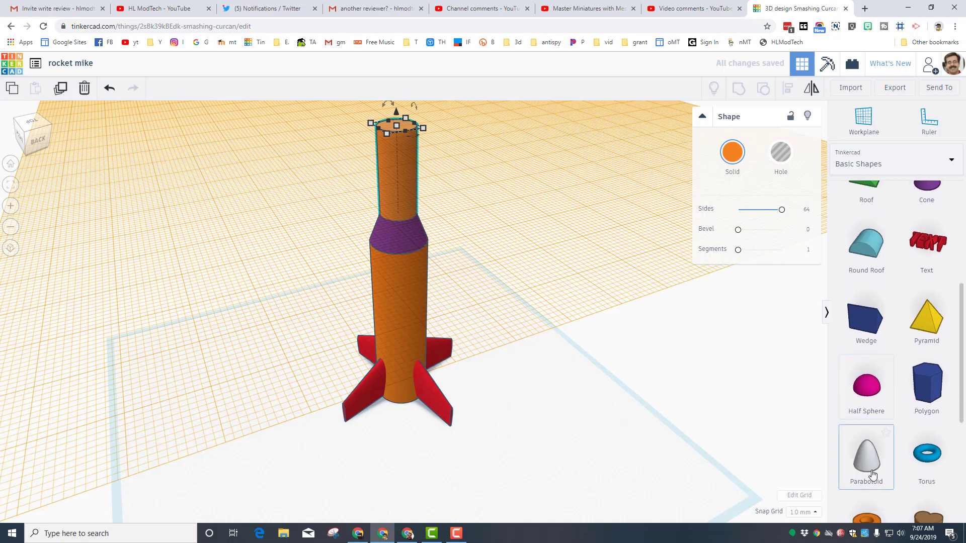
drag(867, 455, 394, 128)
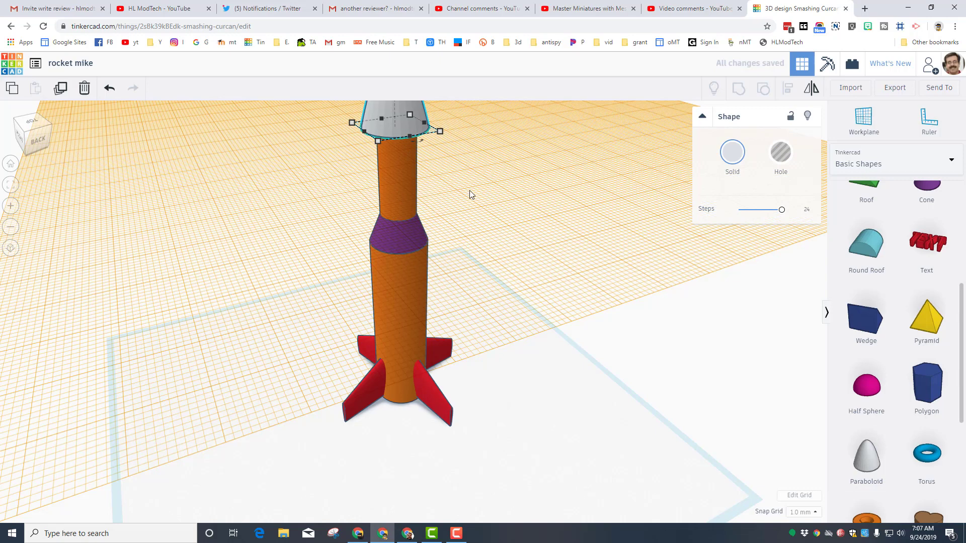
- Scale the paraboloid nose proportionally and set its height to 10 mm
scroll(453, 186, down, 5)
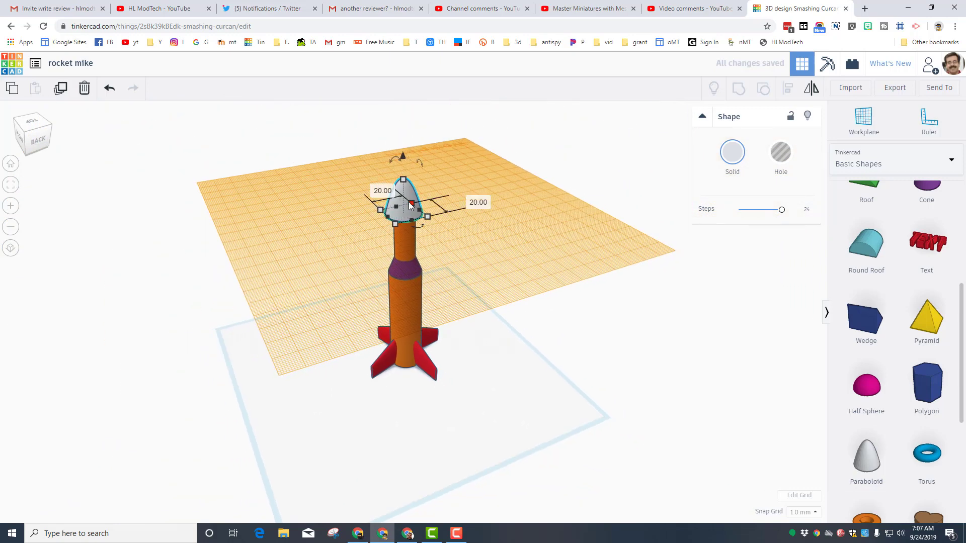
shift+drag(403, 180, 415, 138)
text(210)
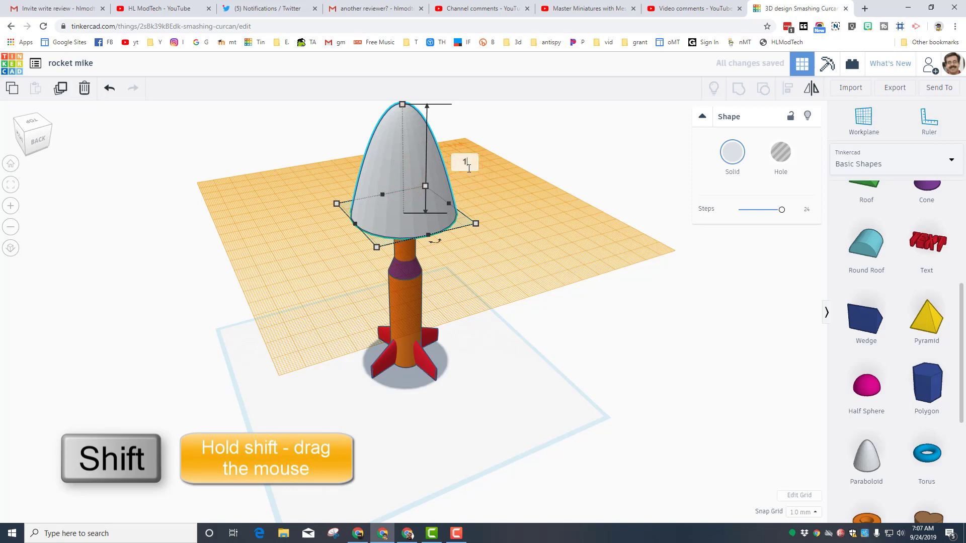
text(0)
key(Return)
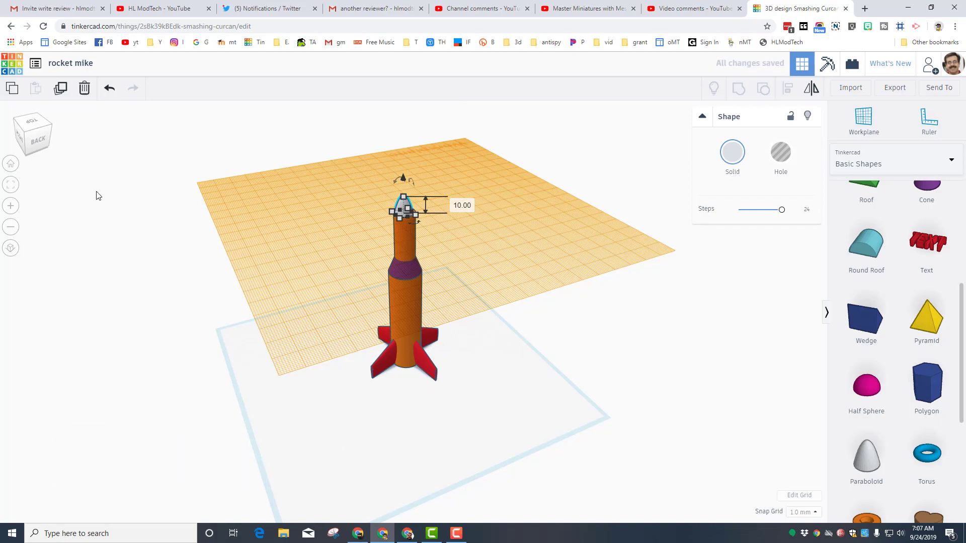
- Scale the paraboloid nose proportionally to 12 mm tall, matching the upper cylinder's diameter
click(15, 188)
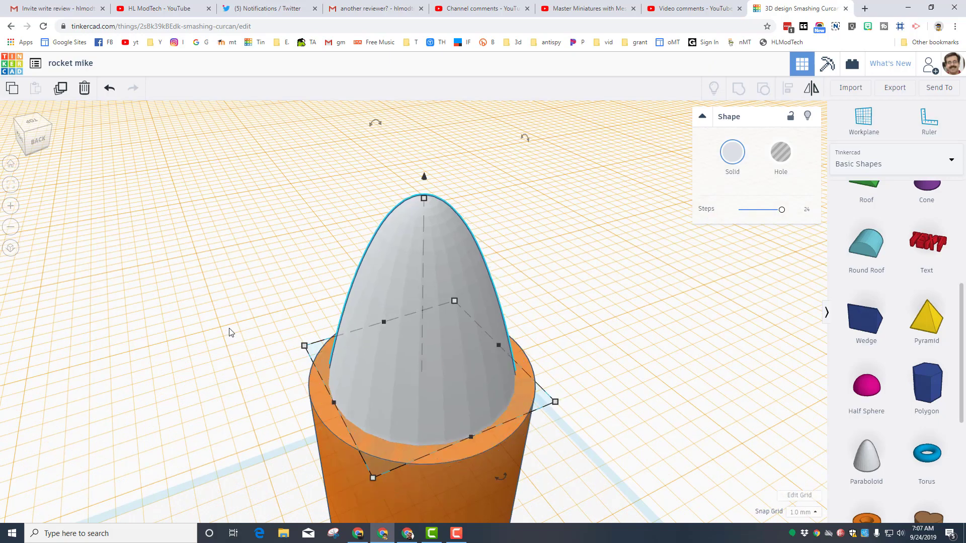
scroll(308, 271, down, 2)
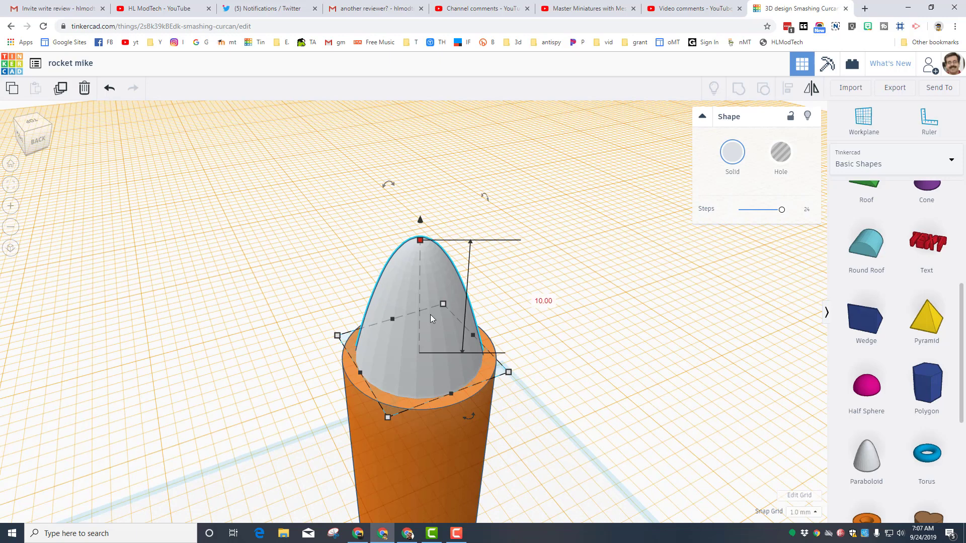
drag(421, 242, 422, 199)
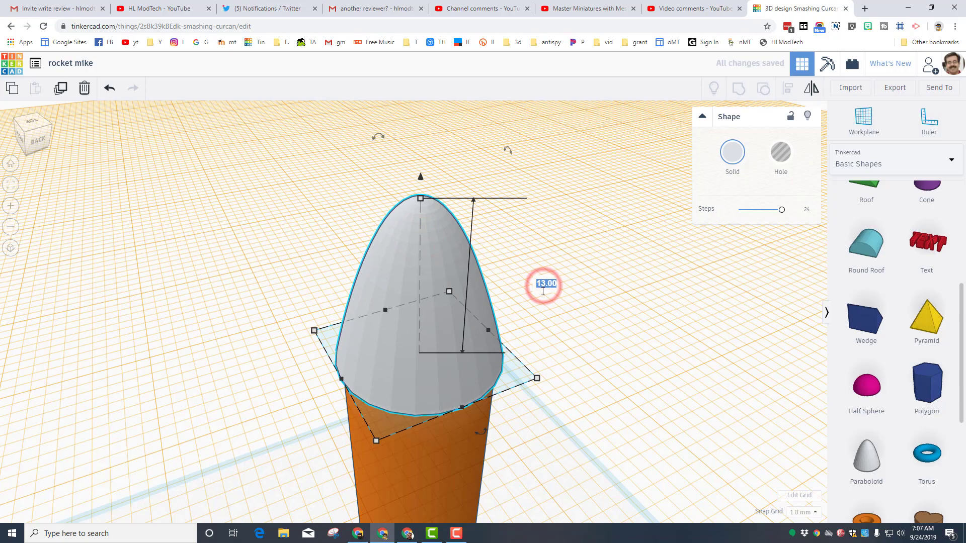
text(12)
key(Return)
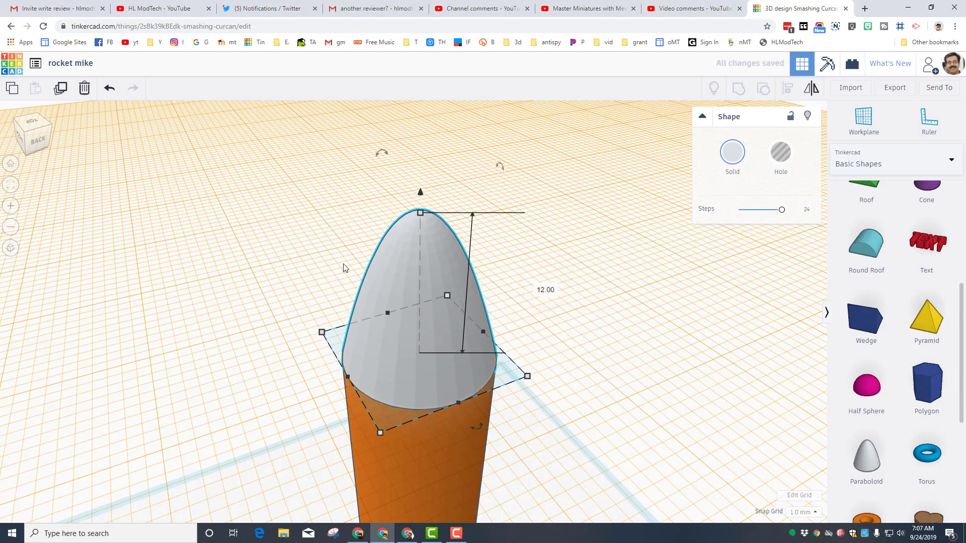
click(550, 391)
right_drag(603, 397, 490, 381)
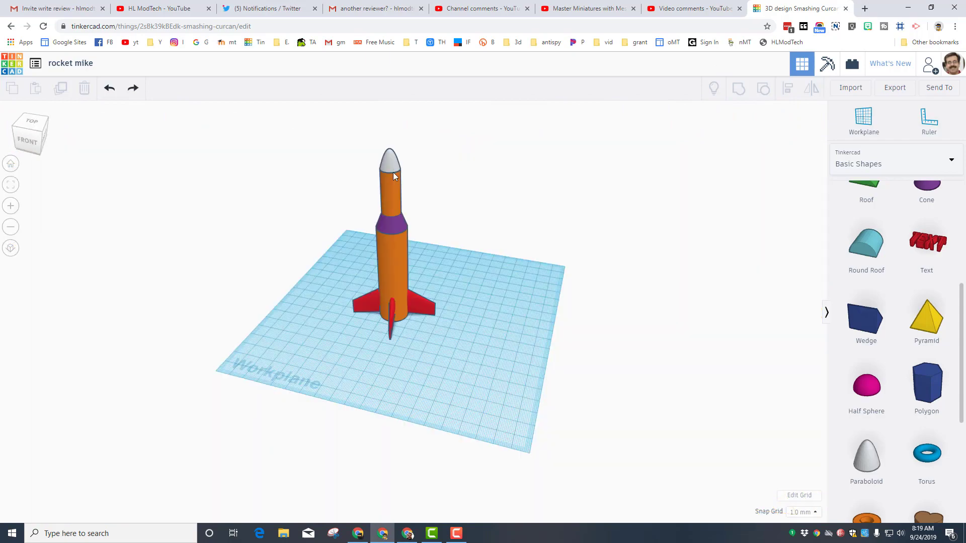
- Duplicate the paraboloid nose in place and lower the copy by 2 mm
click(393, 172)
click(8, 187)
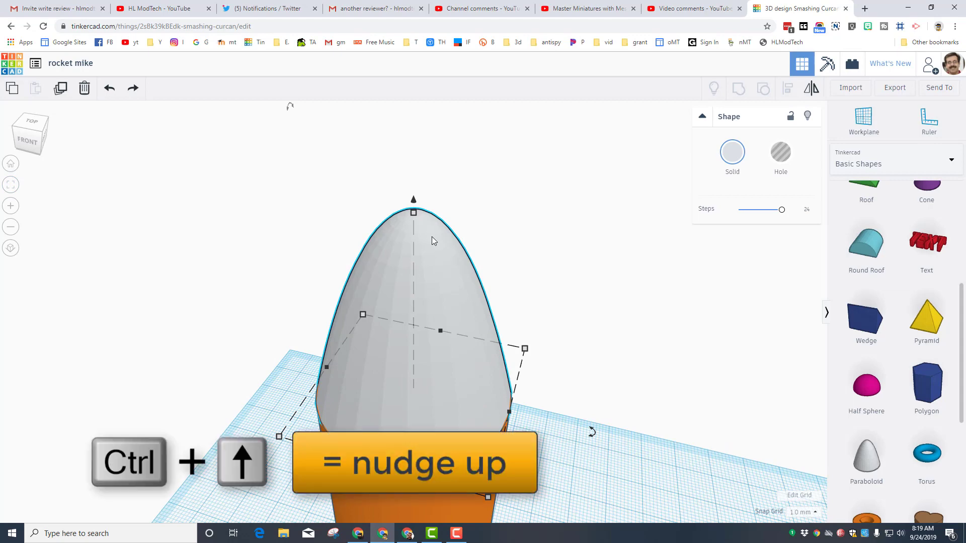
key(ctrl+Up)
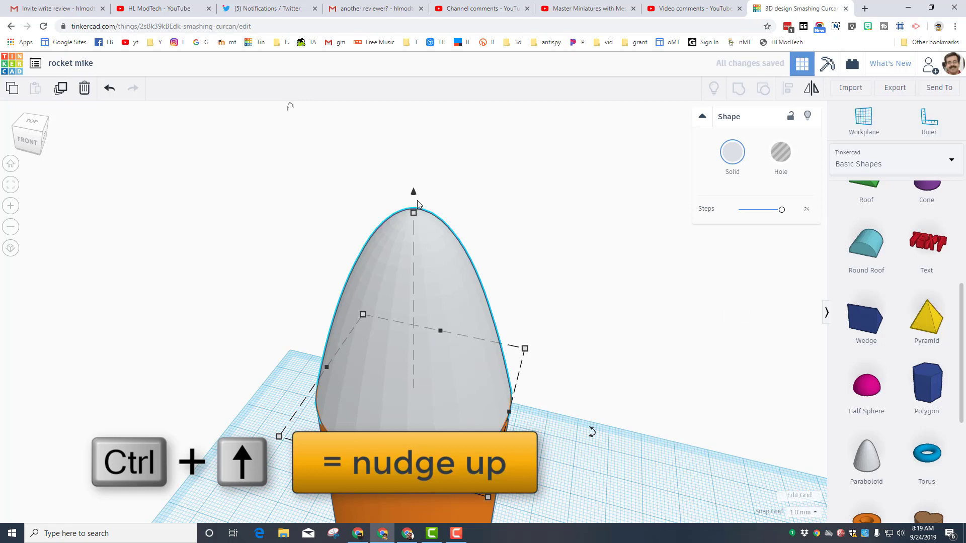
key(ctrl+Down)
key(ctrl+Down)
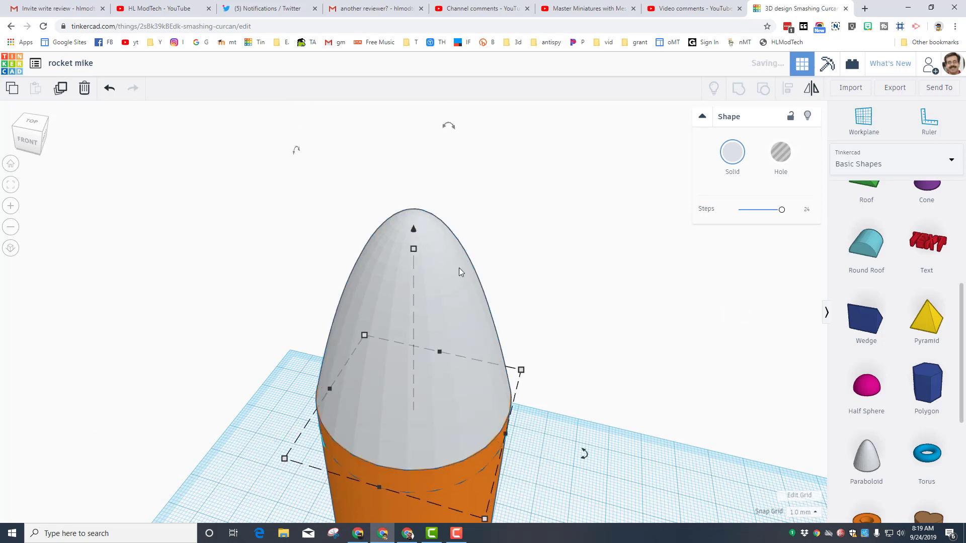
- Hide the upper orange cylinder beneath the nose
scroll(358, 305, down, 2)
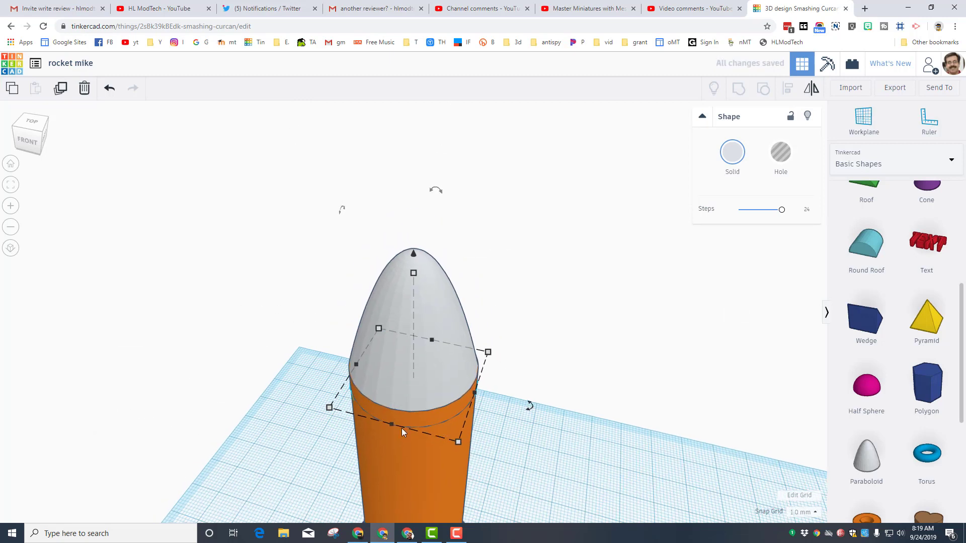
click(365, 493)
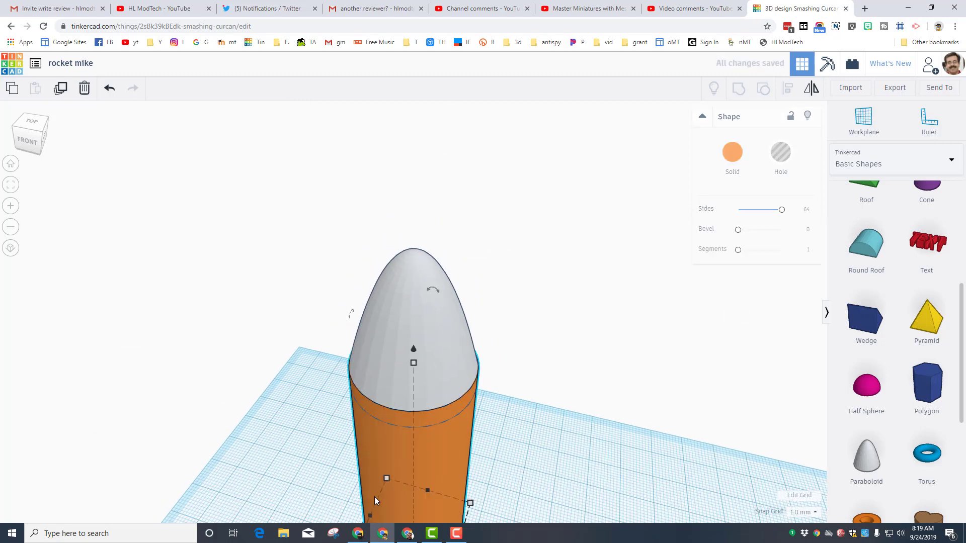
click(806, 117)
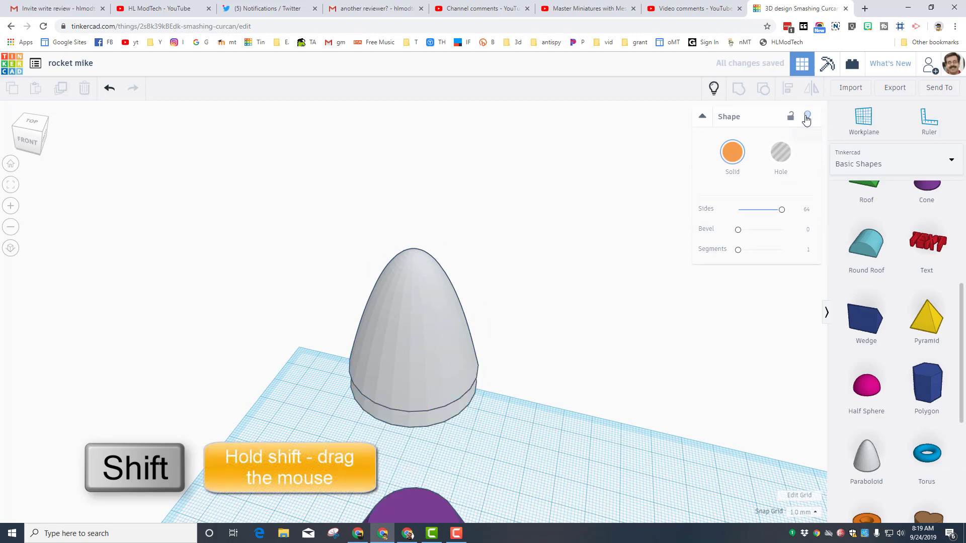
- Turn the lowered paraboloid copy into a hole and group it with the original nose to hollow it out
click(411, 421)
click(780, 154)
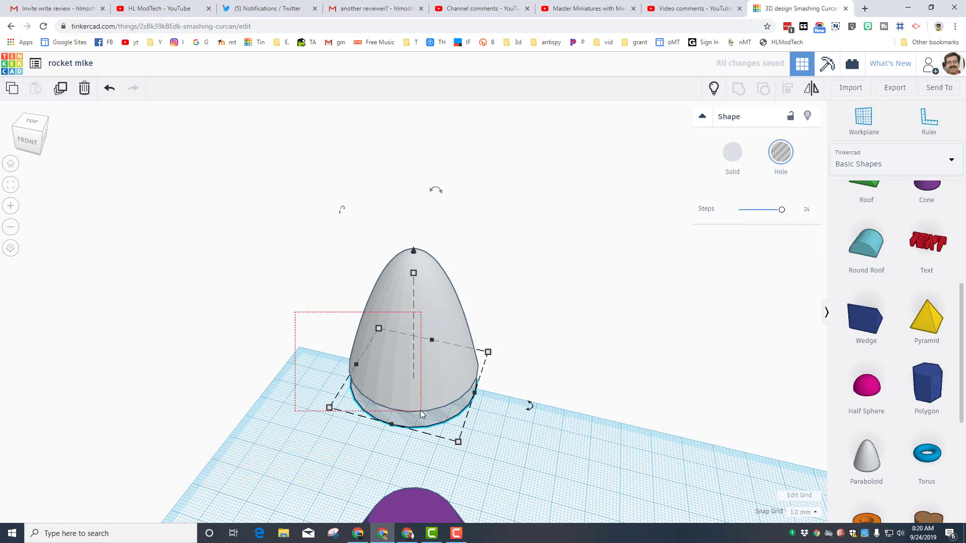
drag(421, 413, 423, 413)
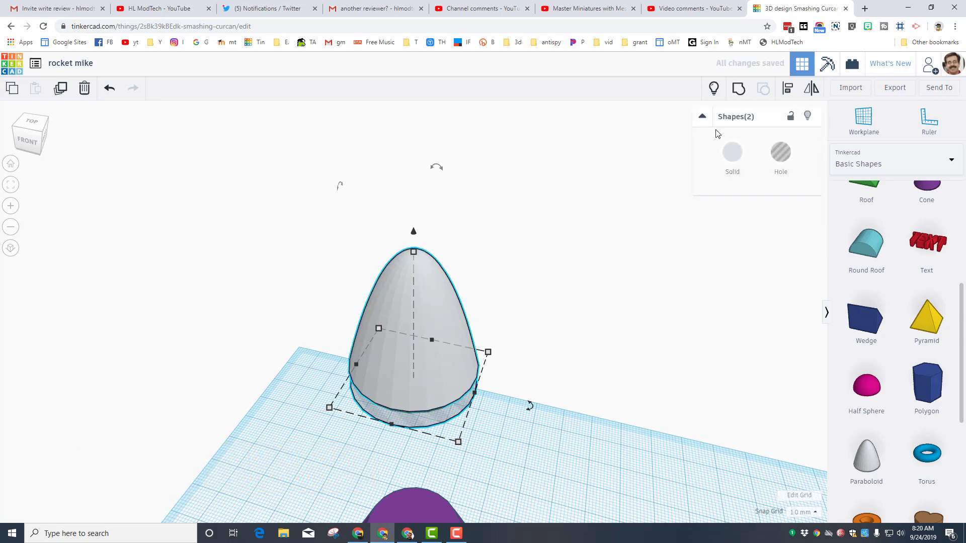
click(738, 91)
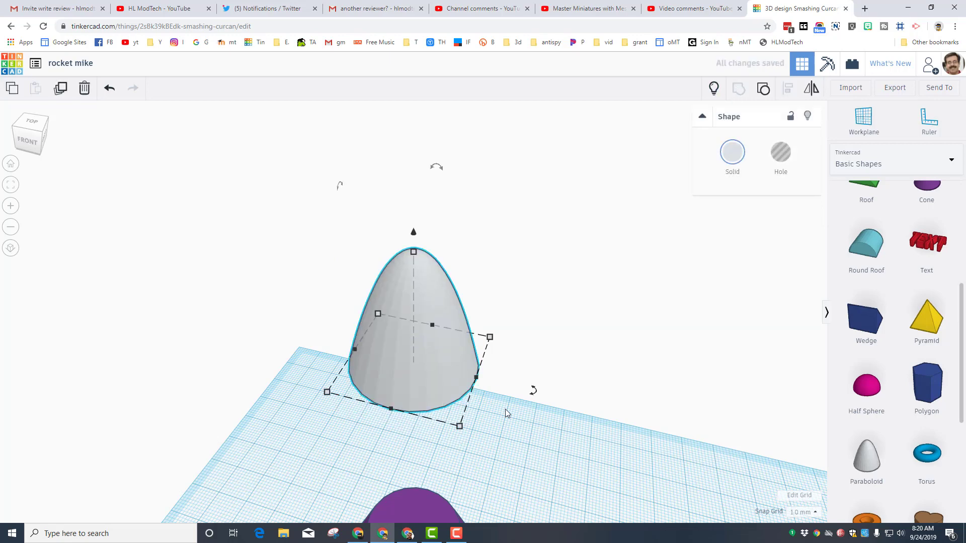
right_drag(506, 413, 485, 387)
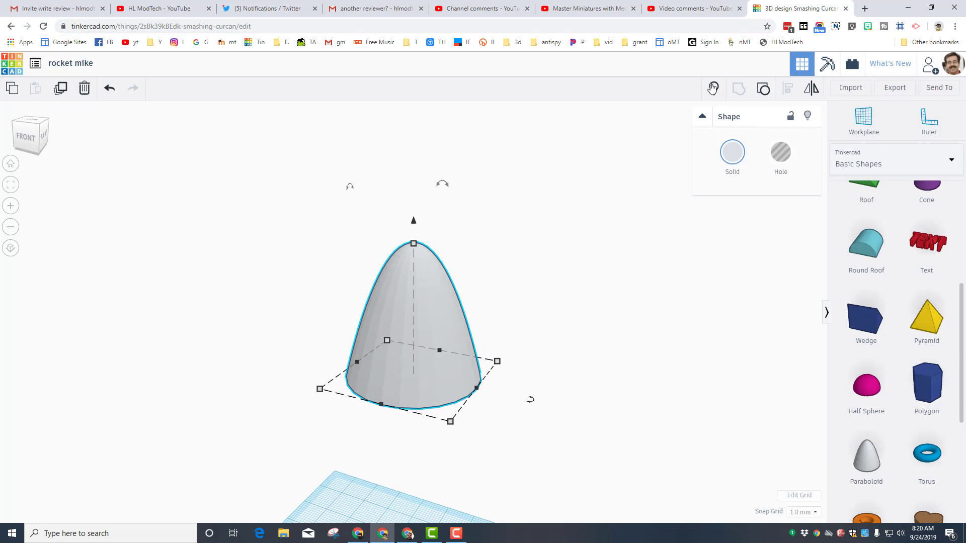
- Show all hidden shapes and make the hollow nose cone transparent
click(712, 90)
right_drag(566, 345, 423, 397)
click(473, 387)
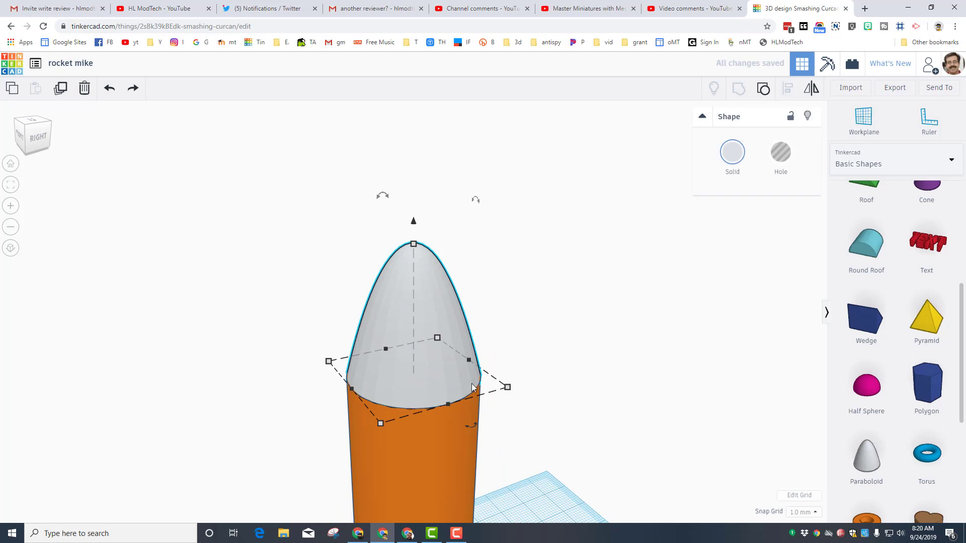
click(732, 152)
click(885, 291)
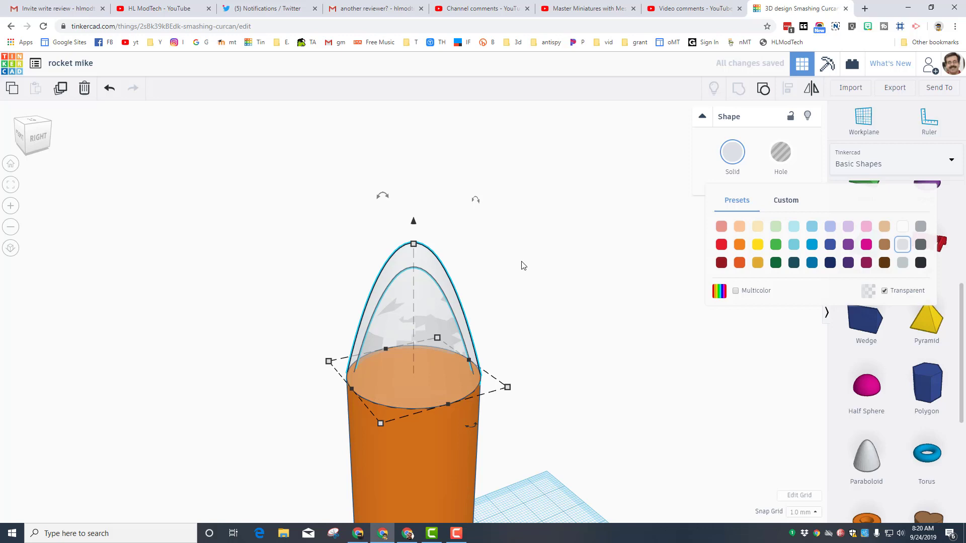
- Hide the transparent nose cone and show all shapes again
click(808, 116)
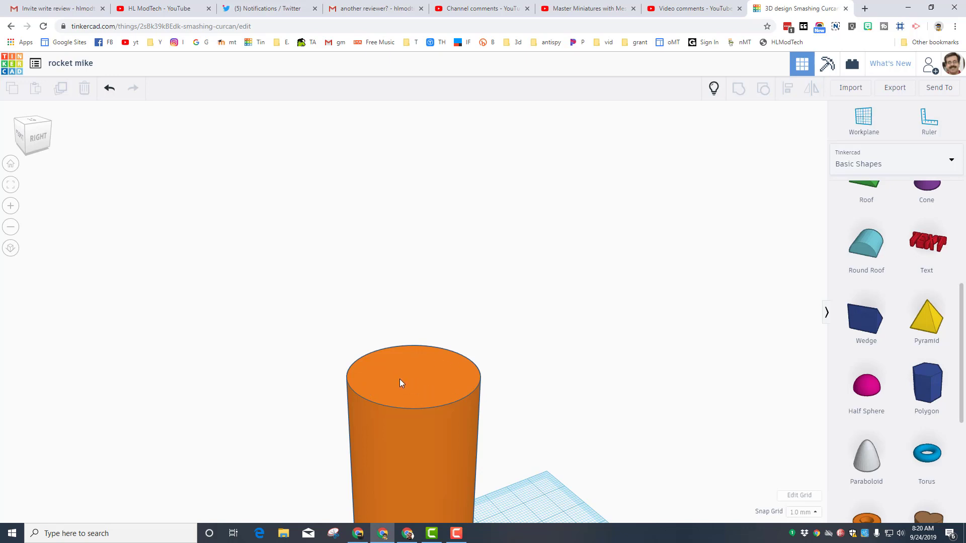
click(714, 88)
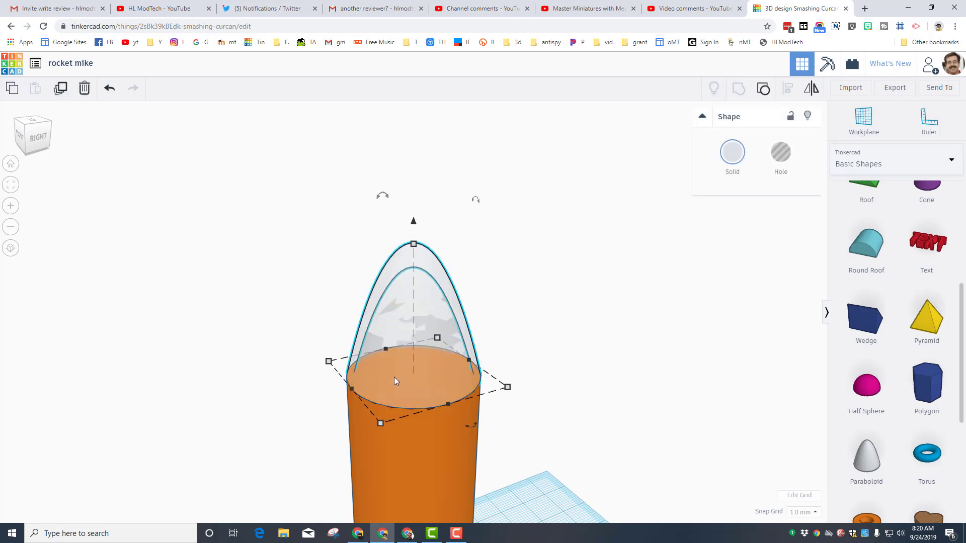
- Place a new Paraboloid on the base workplane beside the rocket for an engine nozzle
scroll(394, 376, down, 5)
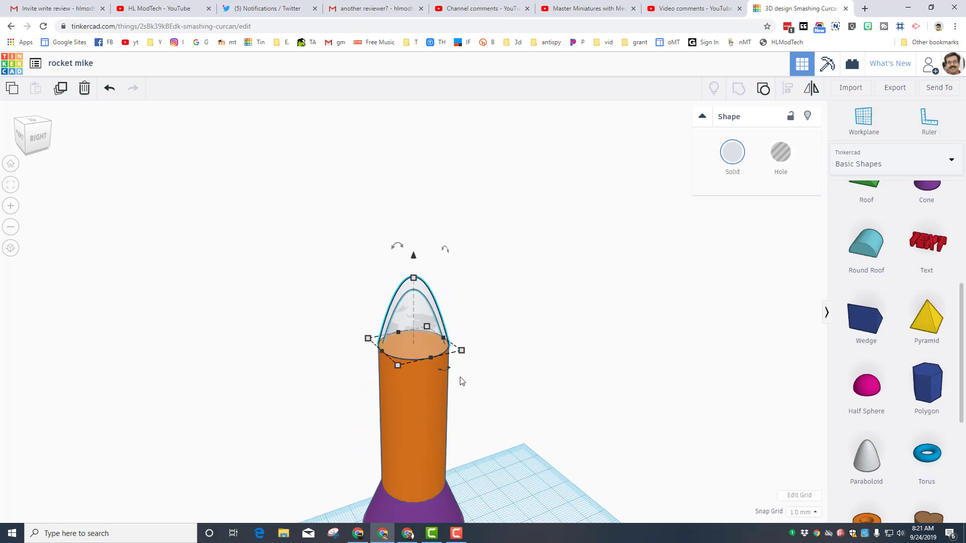
scroll(446, 334, down, 3)
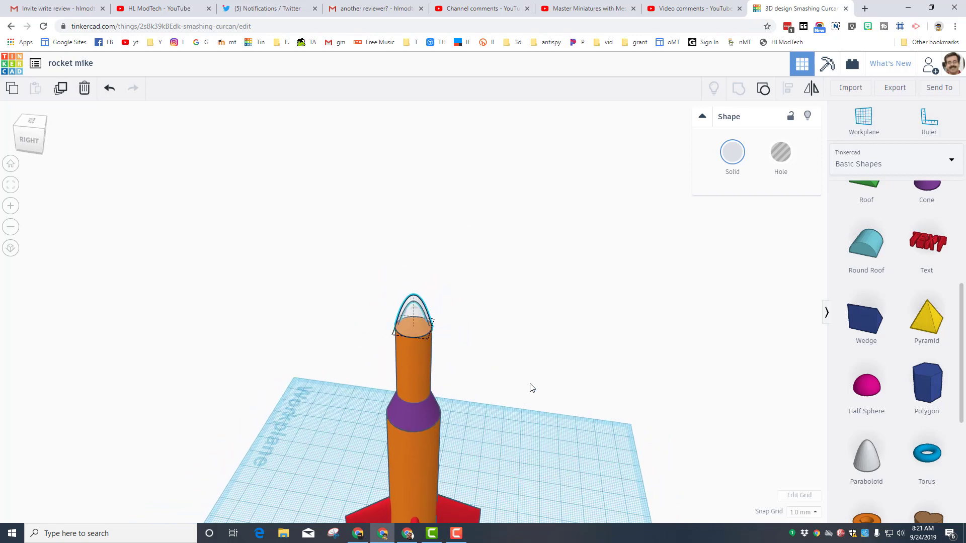
right_drag(531, 388, 642, 424)
drag(887, 476, 532, 468)
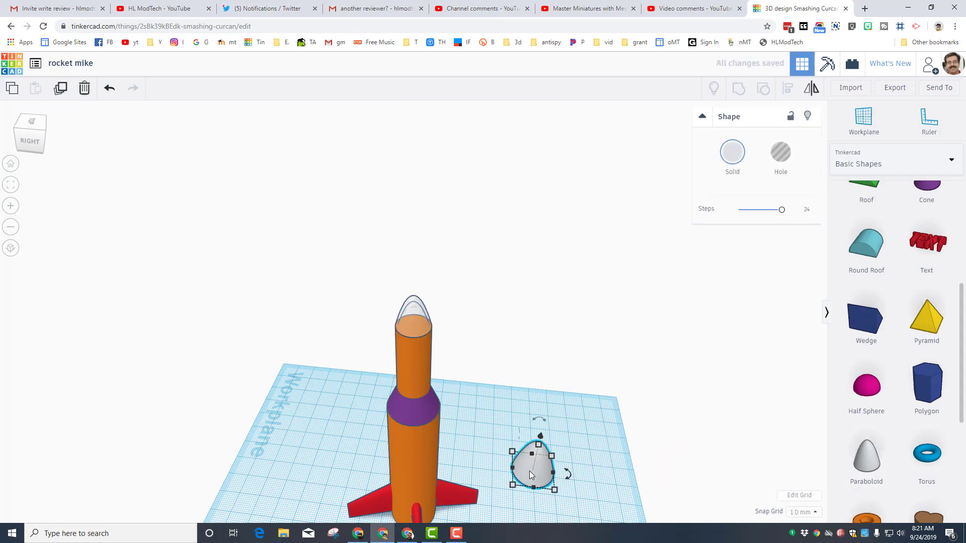
click(11, 185)
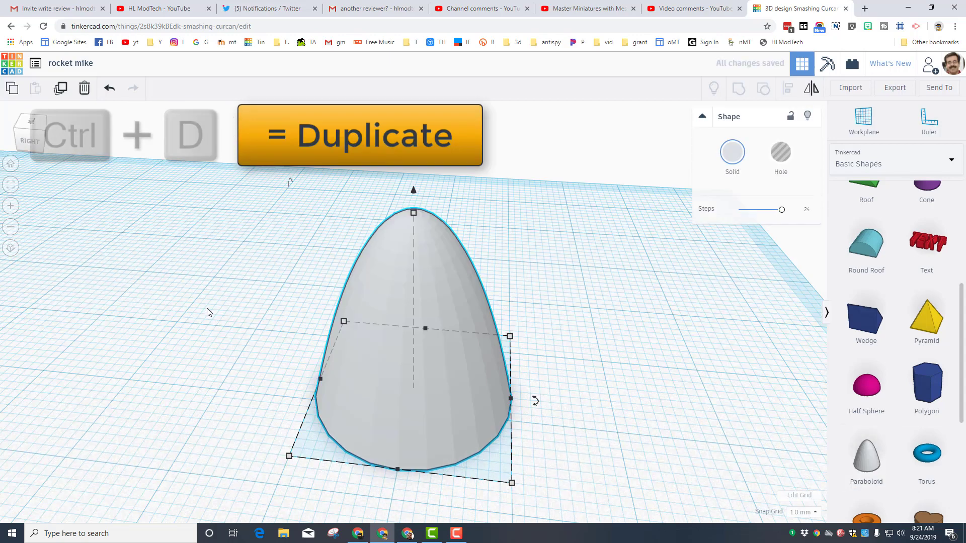
- Duplicate the new paraboloid in place and lower the copy by 2 mm
key(ctrl+d)
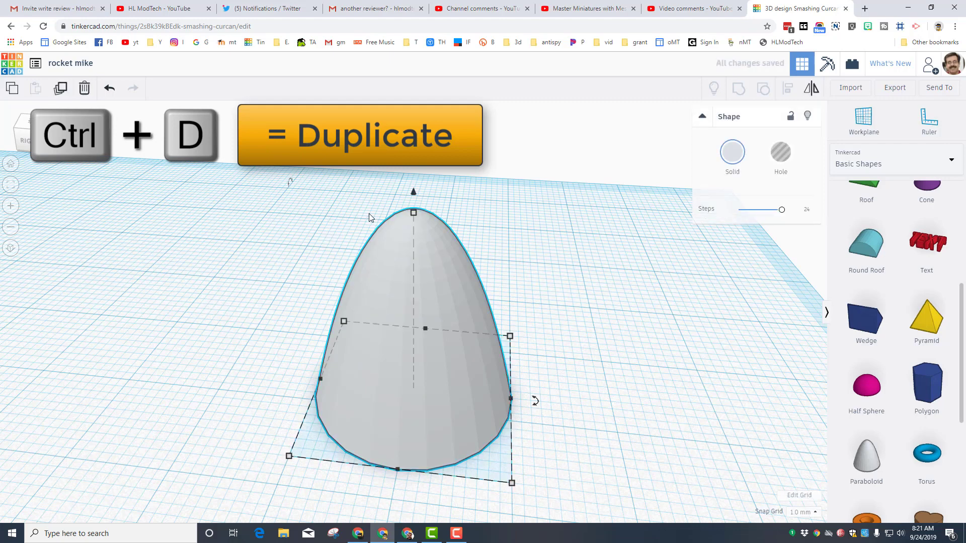
key(ctrl+Down)
key(ctrl+Down)
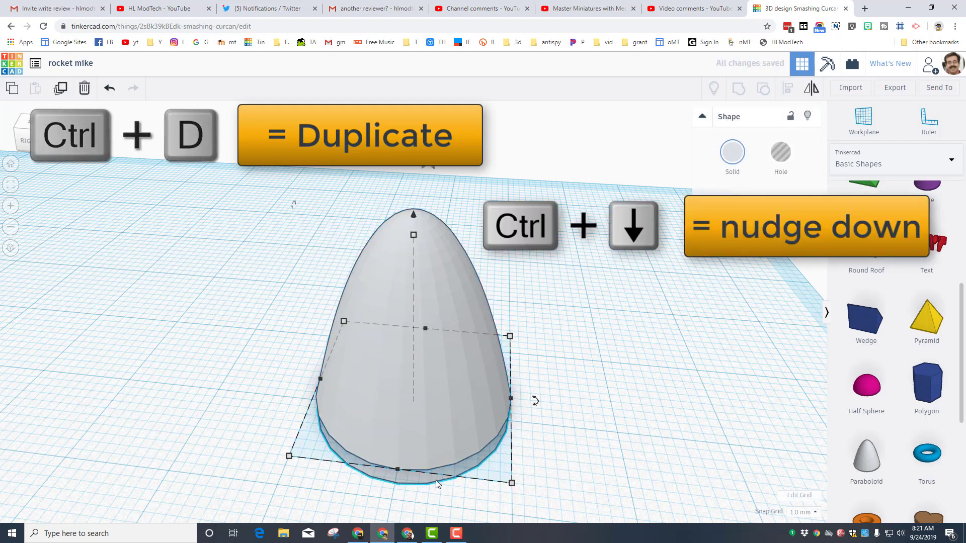
click(486, 503)
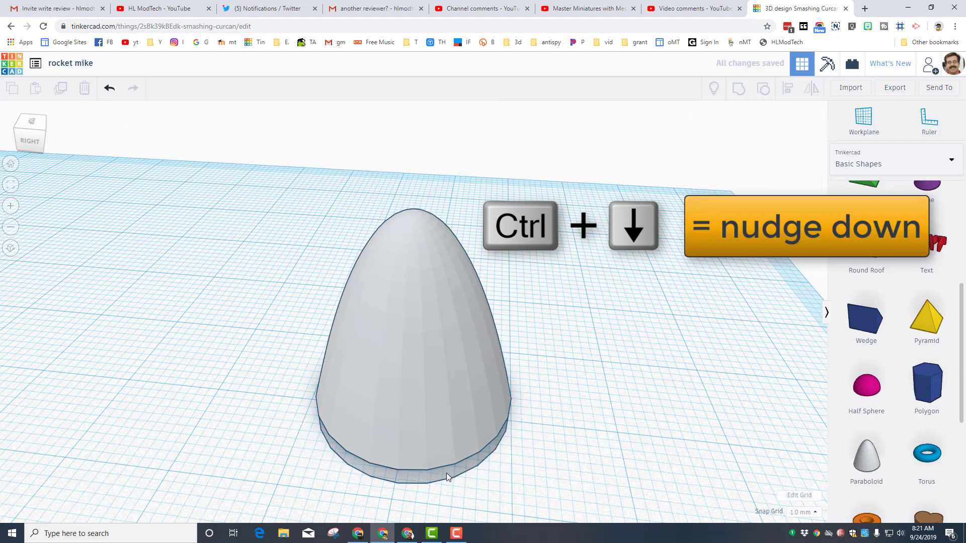
- Turn the lowered copy of the nozzle paraboloid into a hole and group it with the original
click(446, 473)
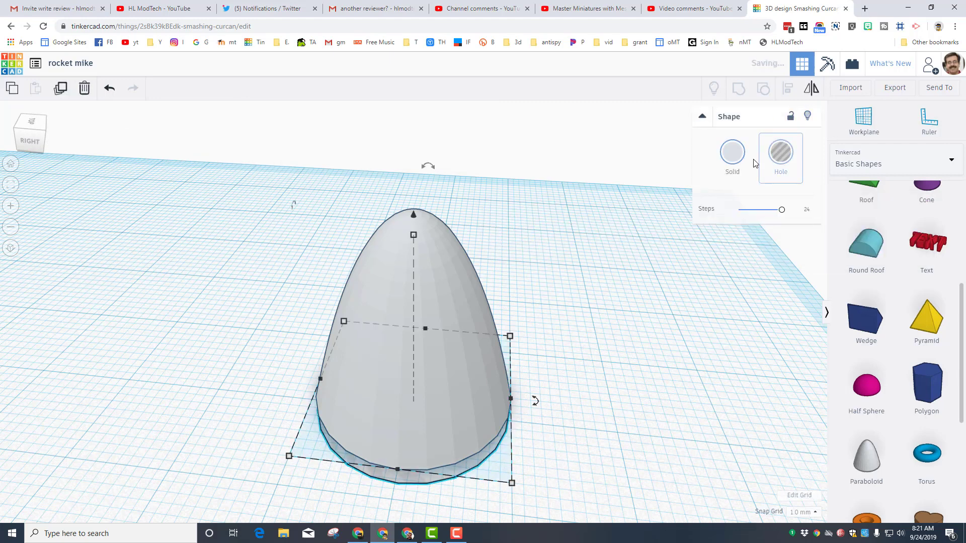
click(595, 345)
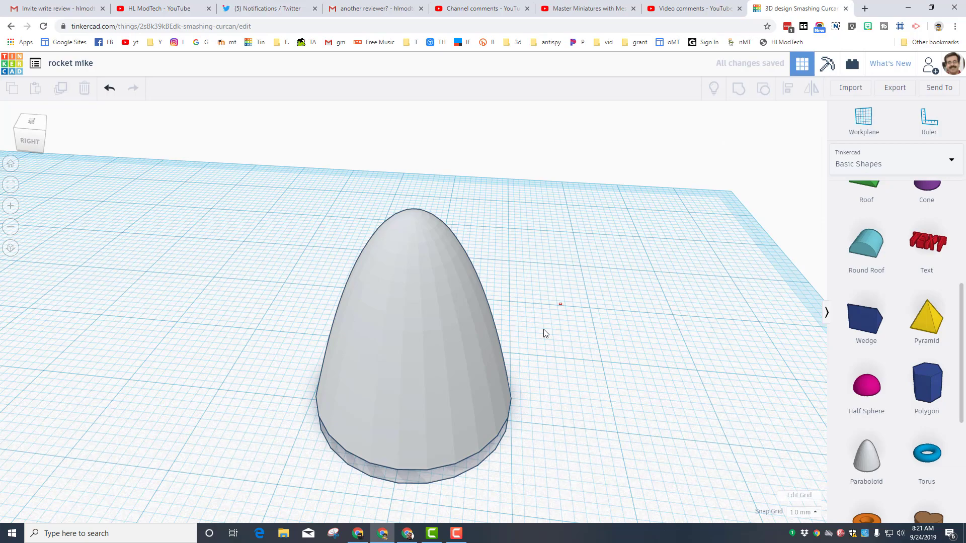
drag(561, 303, 425, 503)
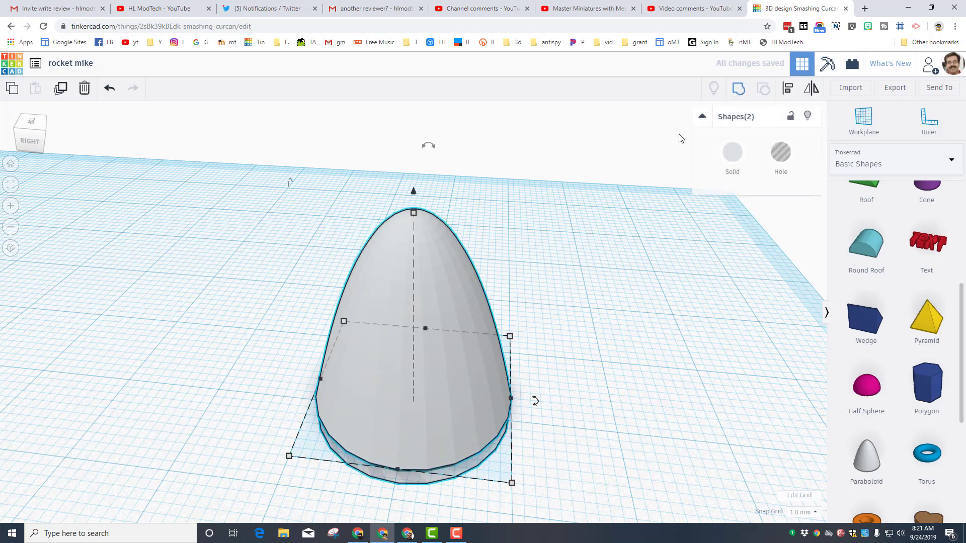
key(ctrl+g)
- Scale the hollow nozzle paraboloid down proportionally
right_drag(599, 414, 455, 327)
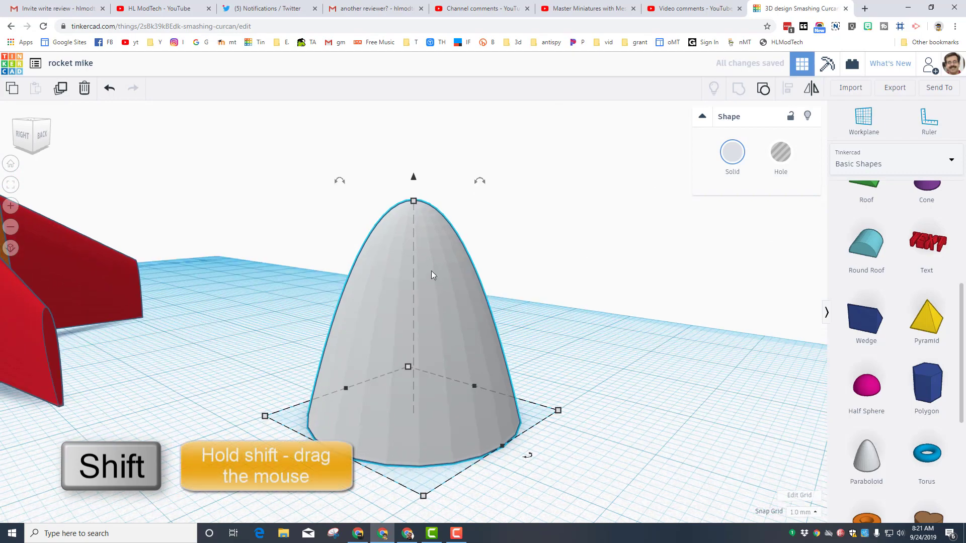
shift+drag(415, 204, 405, 260)
right_drag(430, 379, 407, 265)
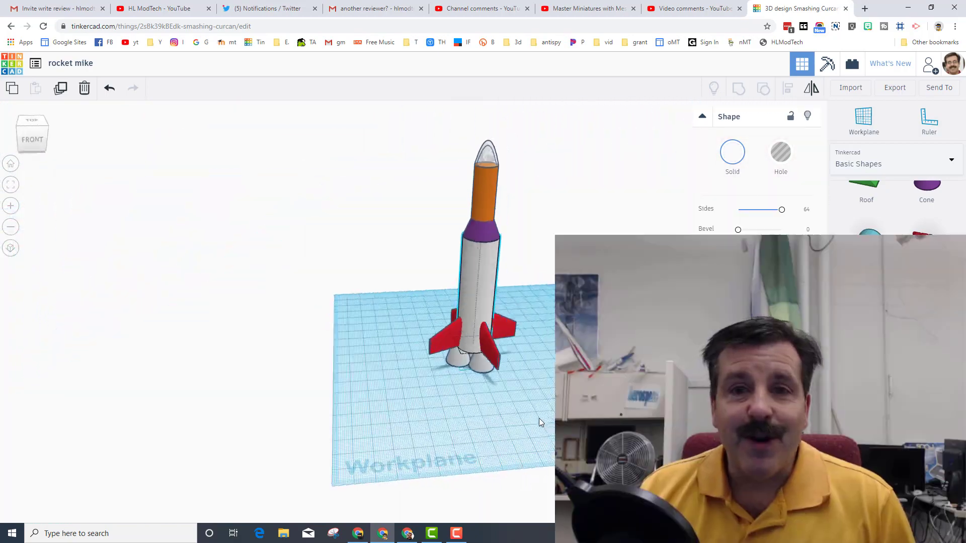
- Change the upper cylinder's colour to dark navy blue
right_drag(539, 418, 442, 197)
click(445, 201)
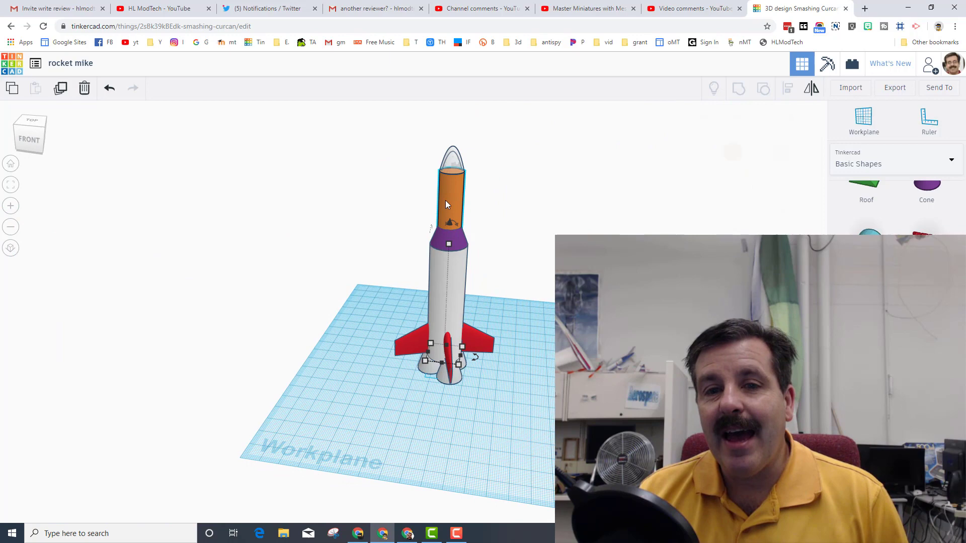
click(446, 200)
click(733, 152)
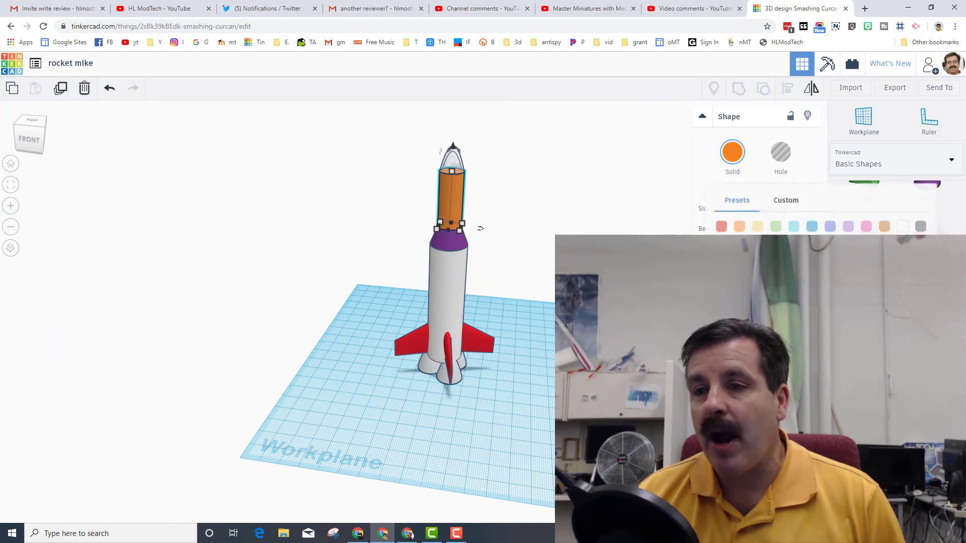
click(812, 251)
right_drag(524, 302, 478, 303)
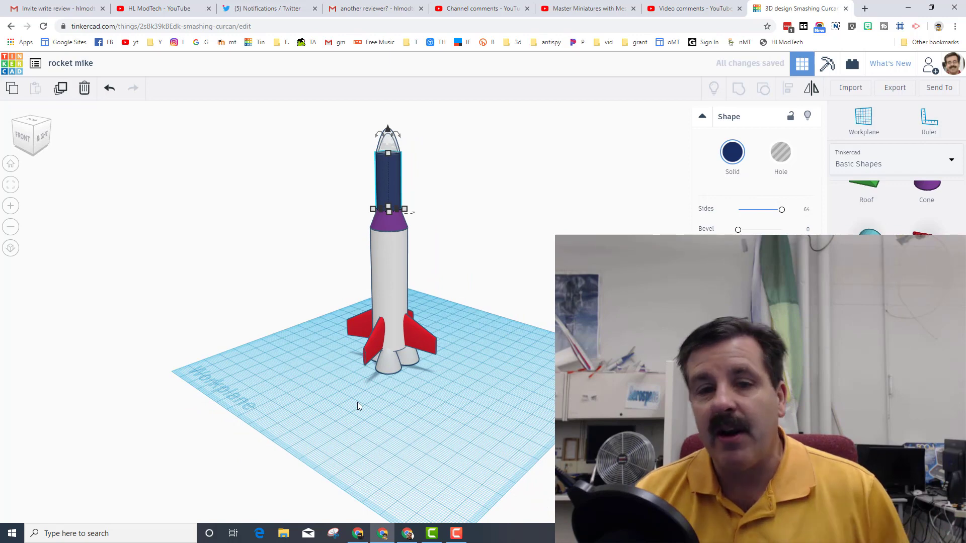
right_drag(360, 405, 394, 402)
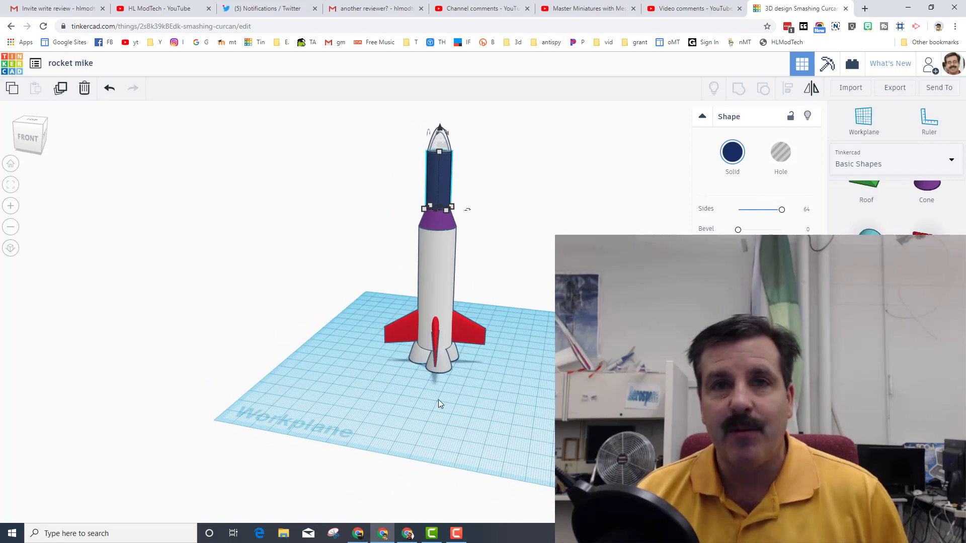